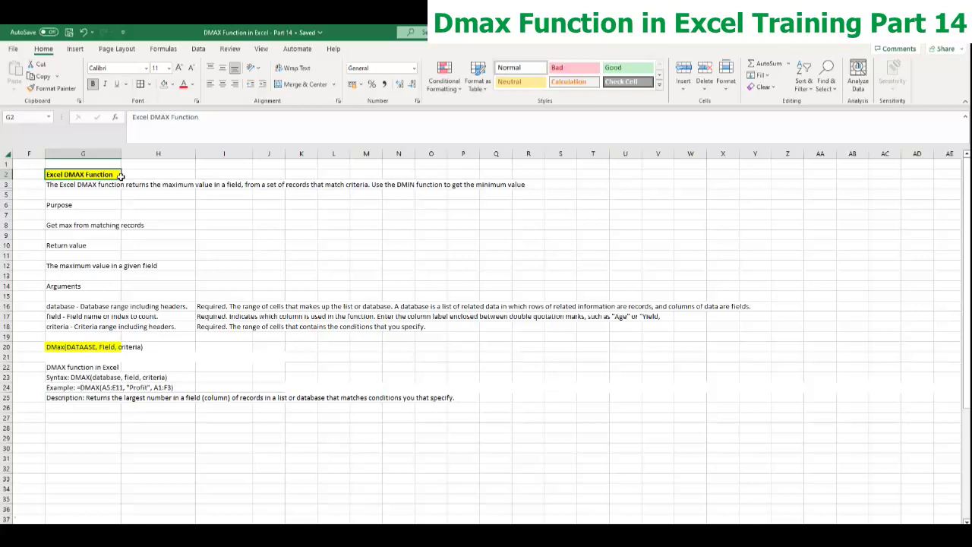
# Review the DMAX heading, description, purpose, return value and database argument notes.
pyautogui.press('Down')
pyautogui.press('Up')
pyautogui.press('Down')
pyautogui.press('Up')
pyautogui.press('Down')
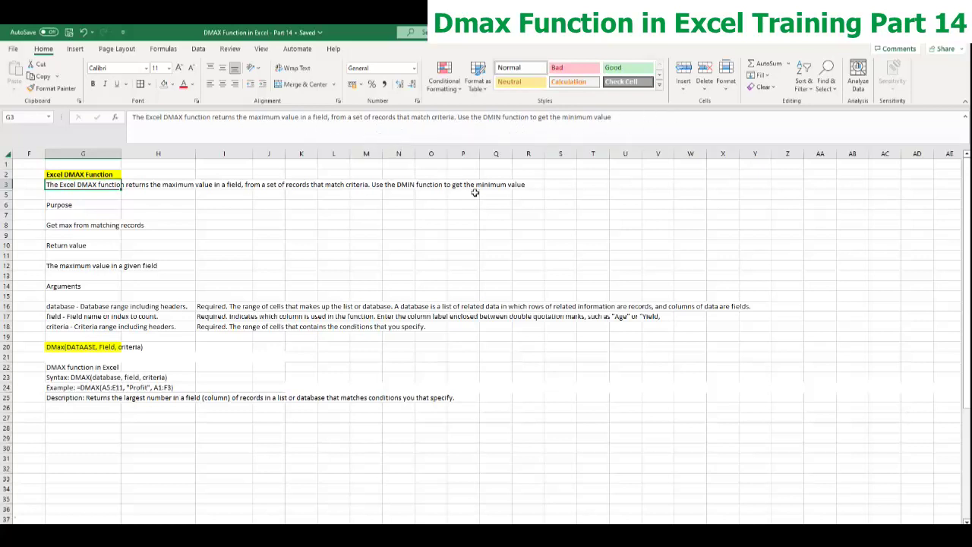
pyautogui.click(71, 224)
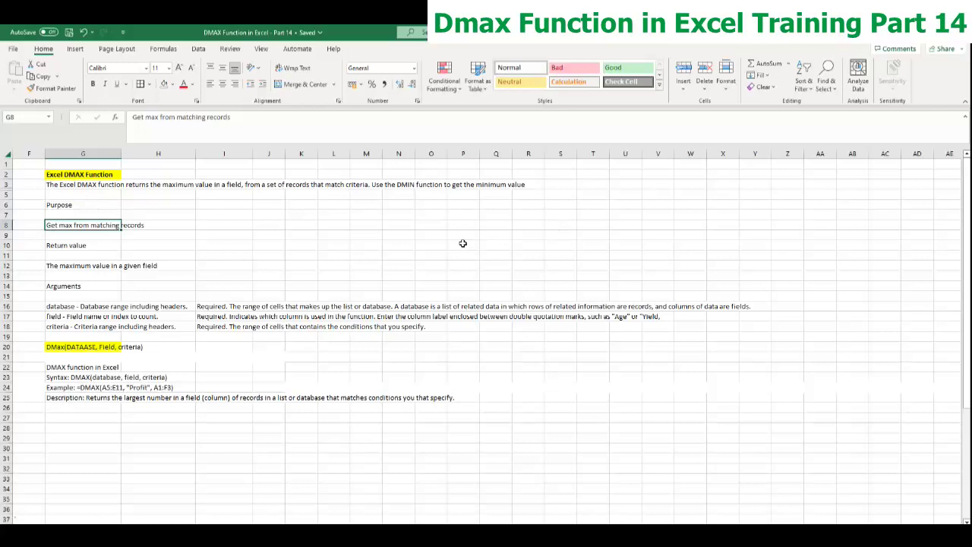
pyautogui.click(60, 266)
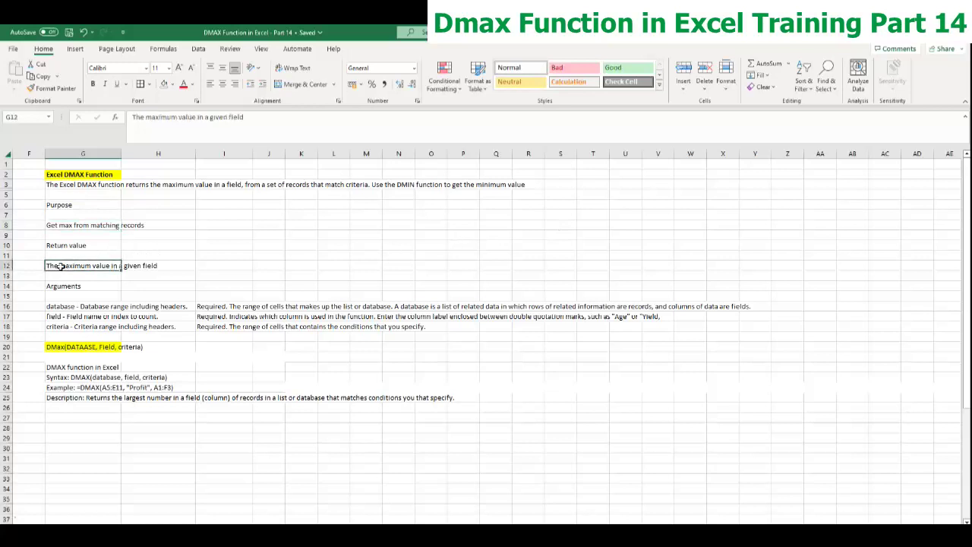
pyautogui.click(68, 306)
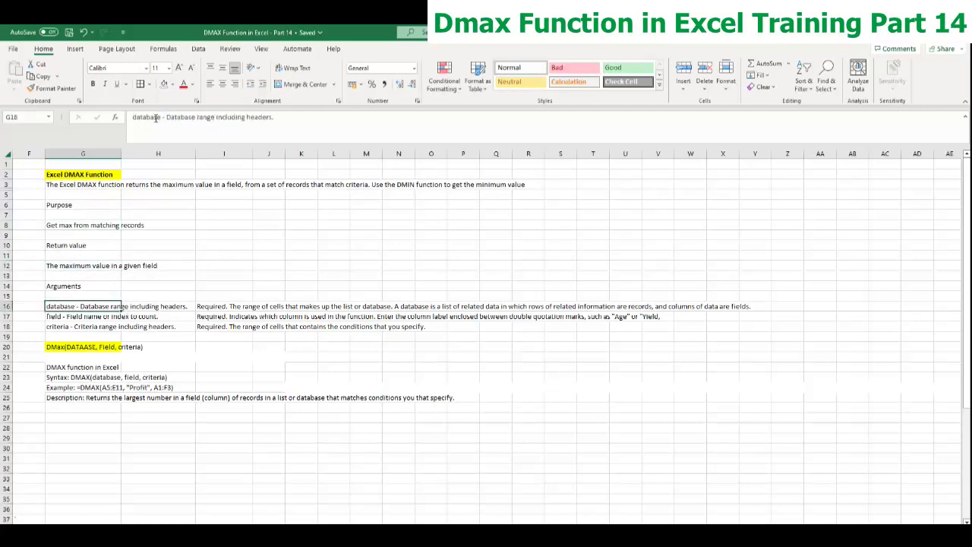
# Select cells R20 to U20 and the DMAX function in Excel note.
pyautogui.moveTo(524, 345); pyautogui.dragTo(735, 346)
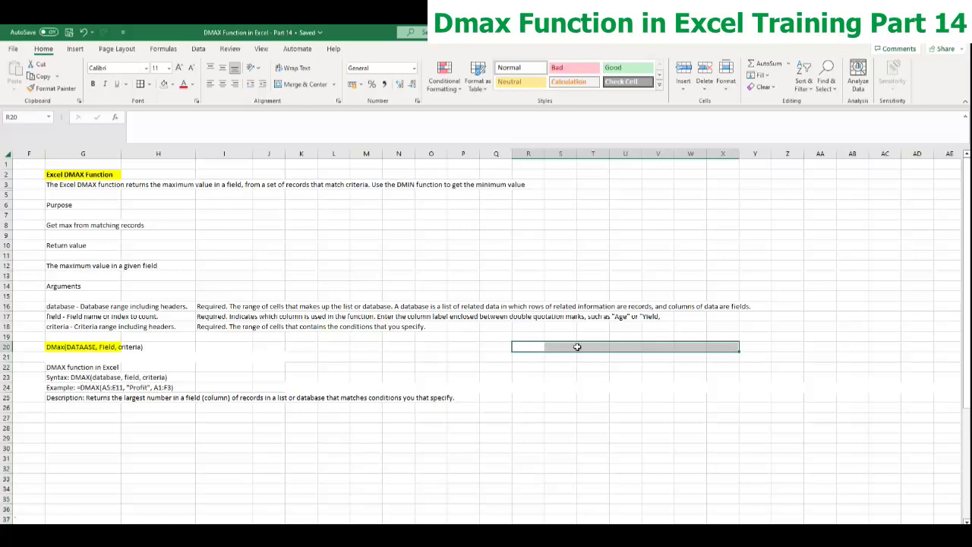
pyautogui.click(625, 346)
pyautogui.moveTo(541, 349); pyautogui.dragTo(707, 404)
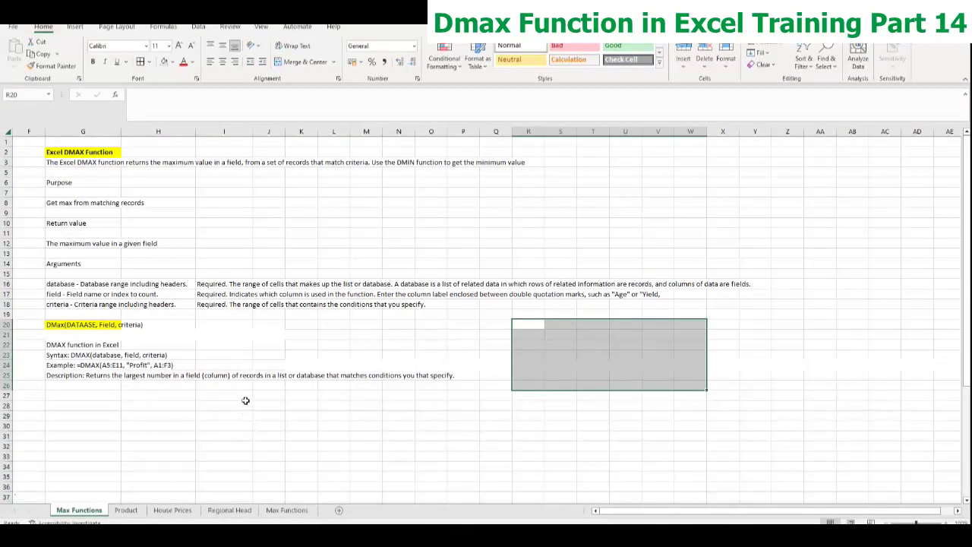
pyautogui.click(71, 348)
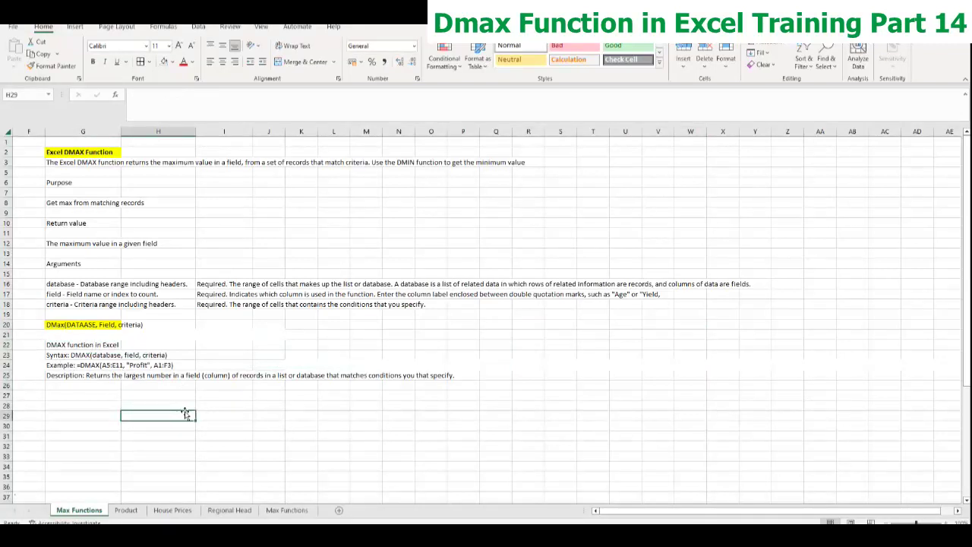
pyautogui.scroll(-4, 185, 414)
pyautogui.scroll(1, 185, 414)
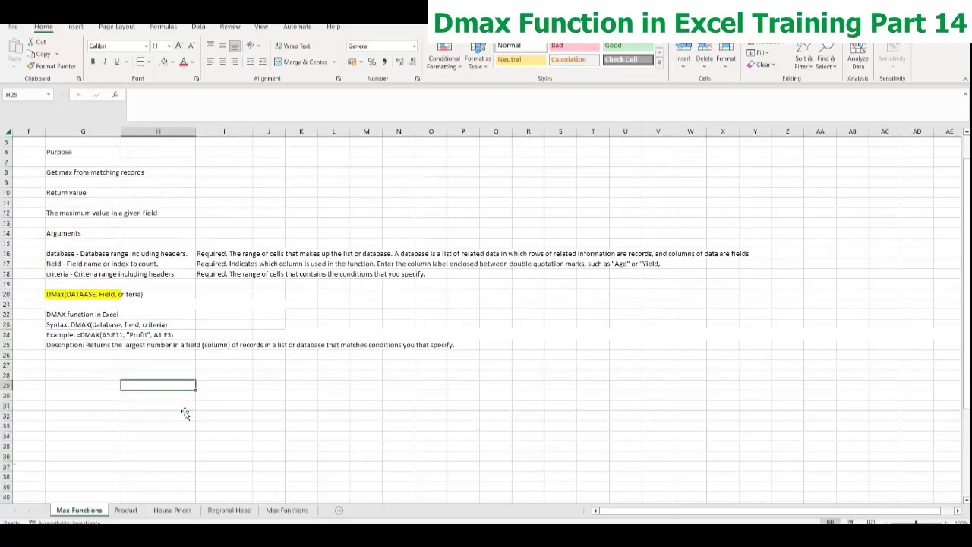
pyautogui.scroll(2, 185, 414)
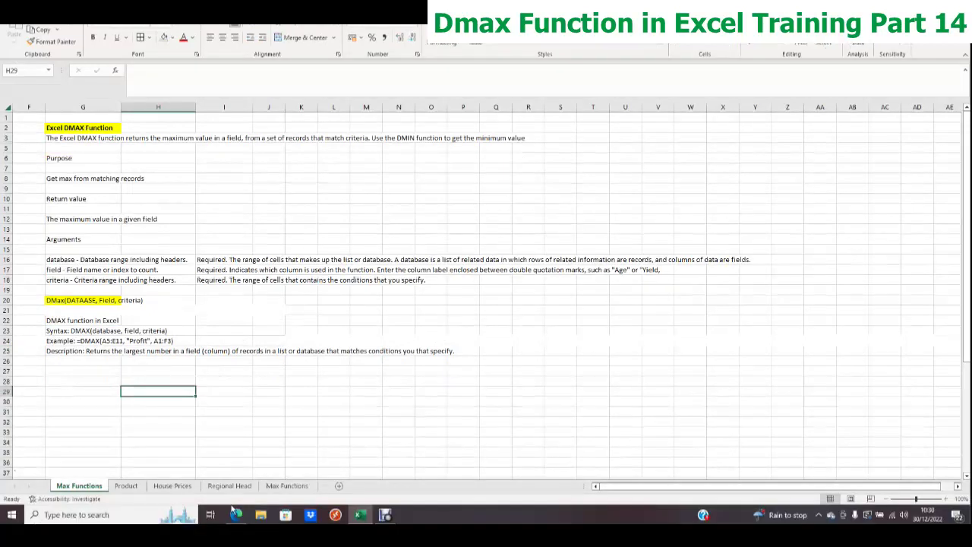
# Go to the Product sheet and select the product data table A7:E13.
pyautogui.click(126, 485)
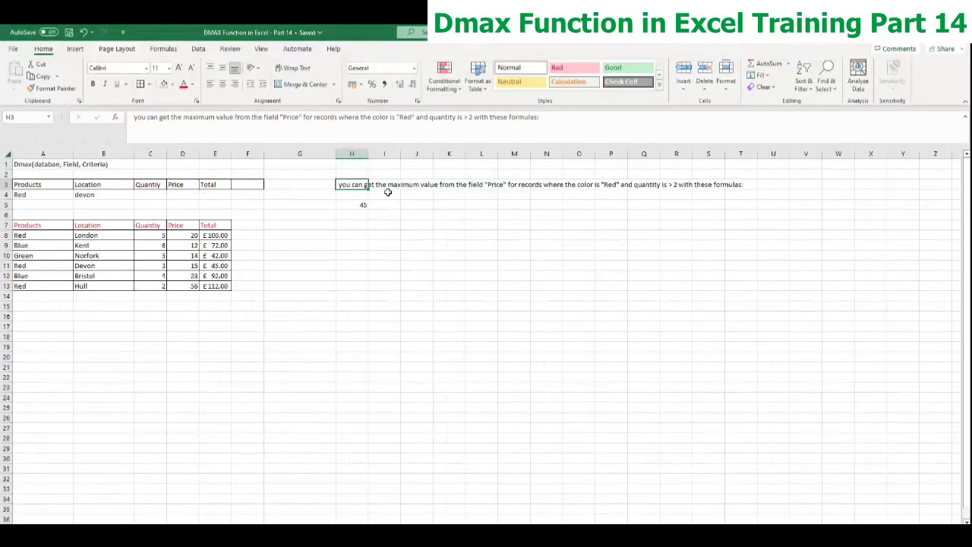
pyautogui.click(43, 224)
pyautogui.moveTo(44, 223); pyautogui.dragTo(224, 289)
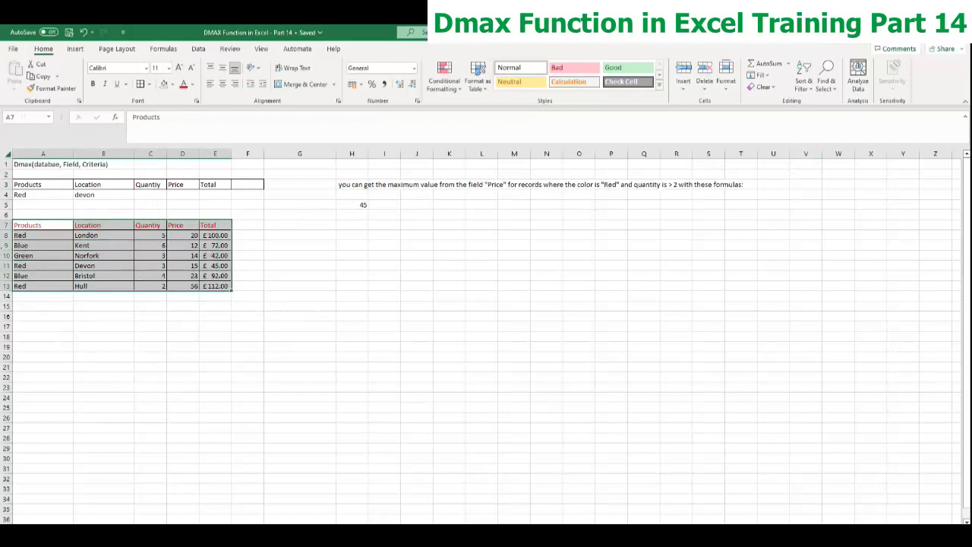
pyautogui.moveTo(45, 226); pyautogui.dragTo(46, 243)
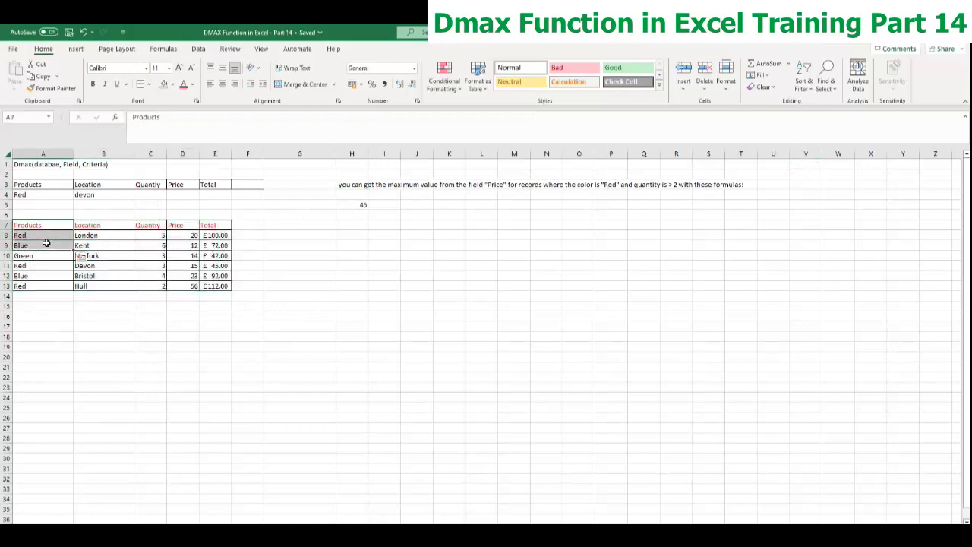
pyautogui.click(46, 243)
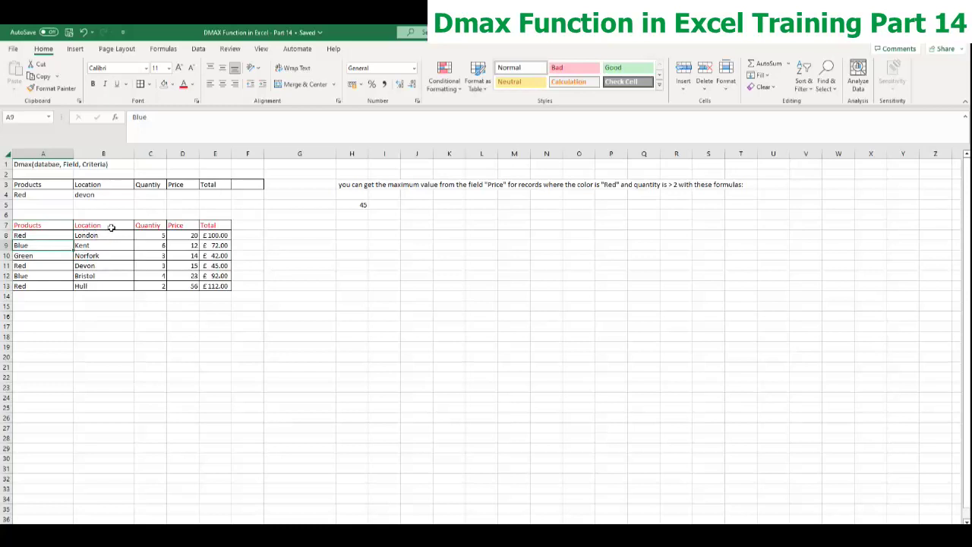
# Inspect the Total formula in E8, the quantity in C8 and the criteria header A3.
pyautogui.click(214, 235)
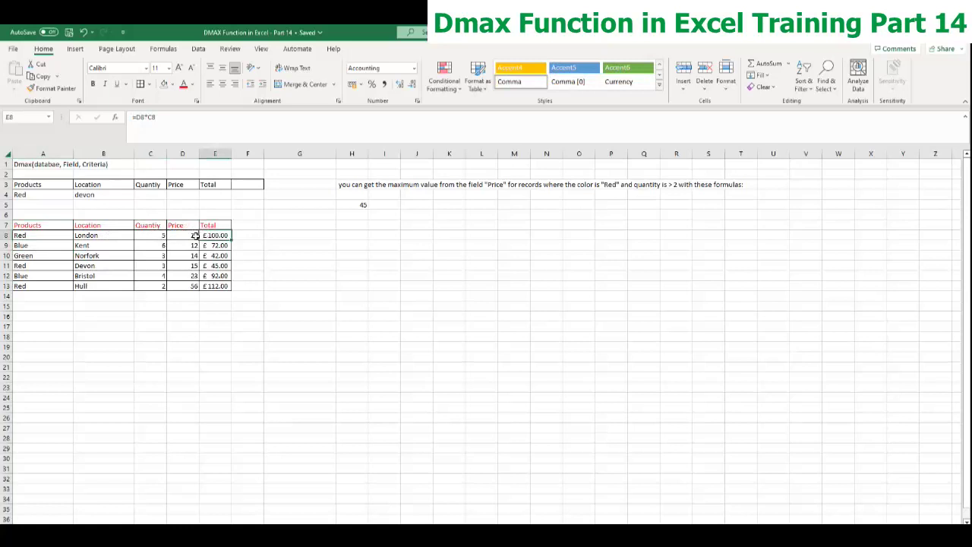
pyautogui.click(187, 236)
pyautogui.click(153, 236)
pyautogui.click(215, 236)
pyautogui.click(26, 184)
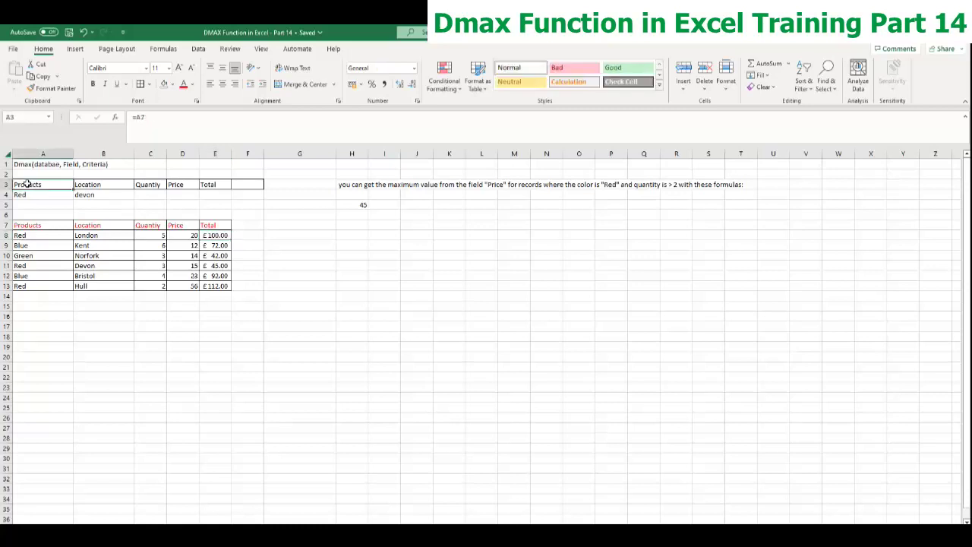
pyautogui.rightClick(27, 184)
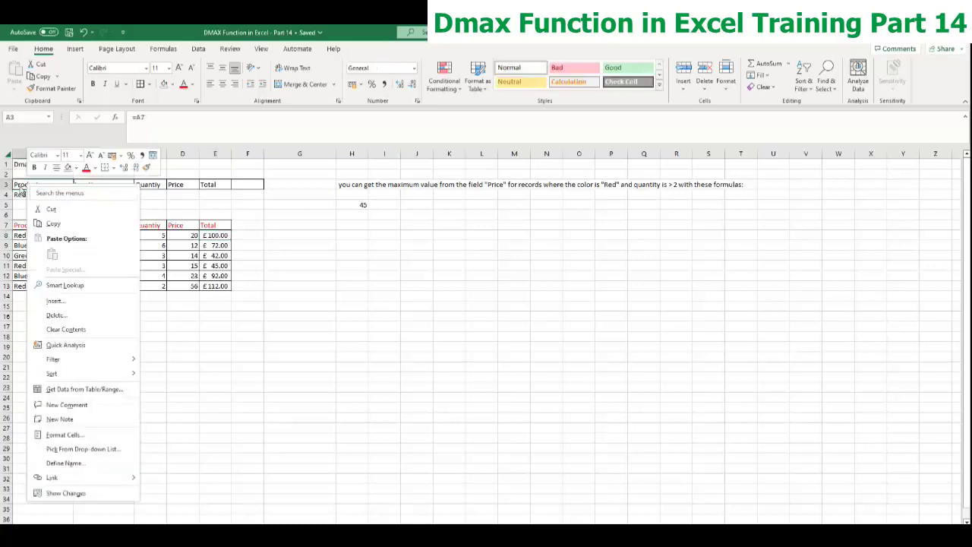
pyautogui.click(91, 187)
pyautogui.moveTo(48, 185); pyautogui.dragTo(228, 187)
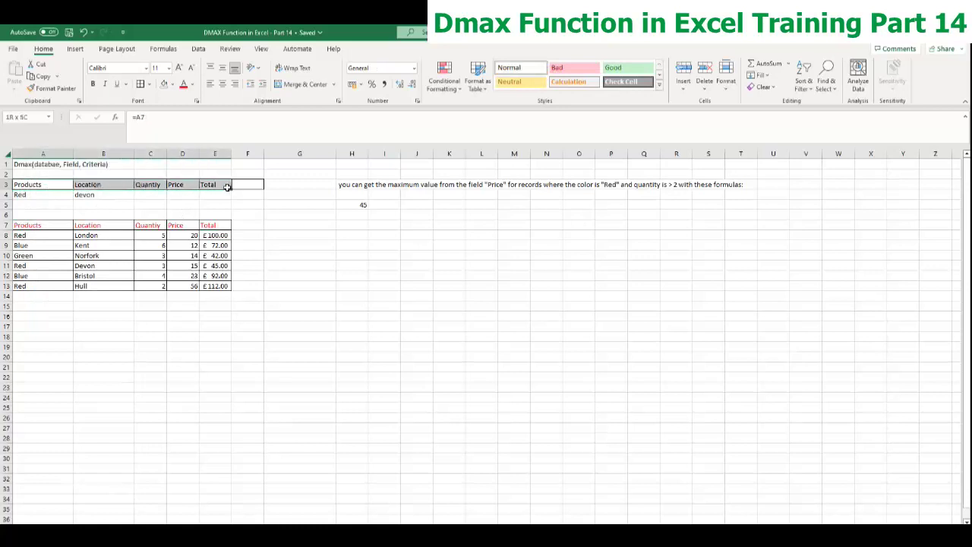
pyautogui.click(49, 184)
pyautogui.doubleClick(54, 184)
pyautogui.press('Escape')
pyautogui.moveTo(62, 184); pyautogui.dragTo(246, 196)
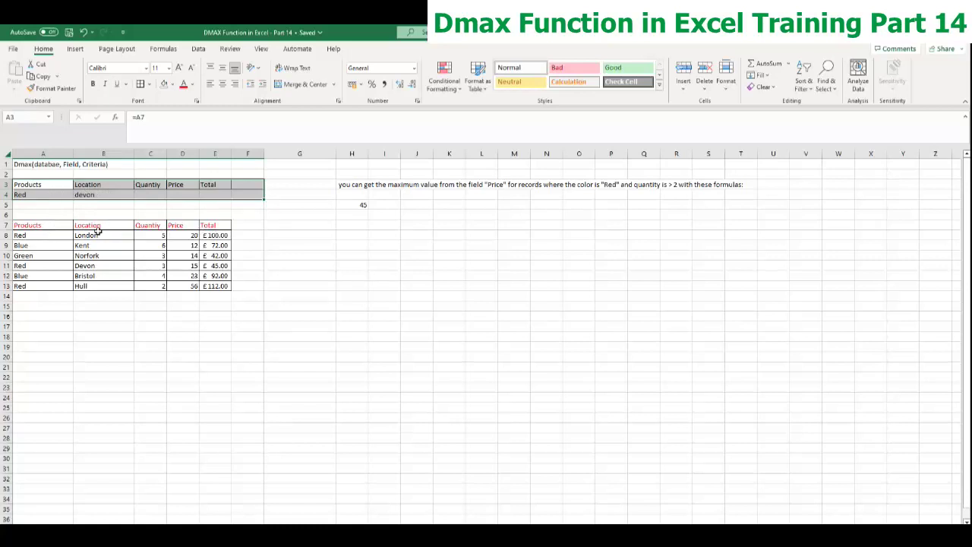
pyautogui.click(47, 196)
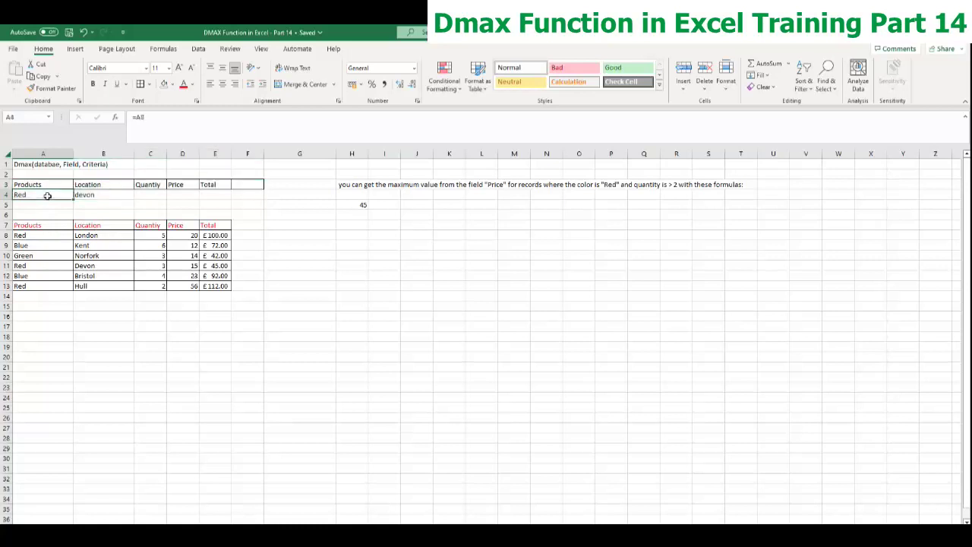
pyautogui.click(154, 194)
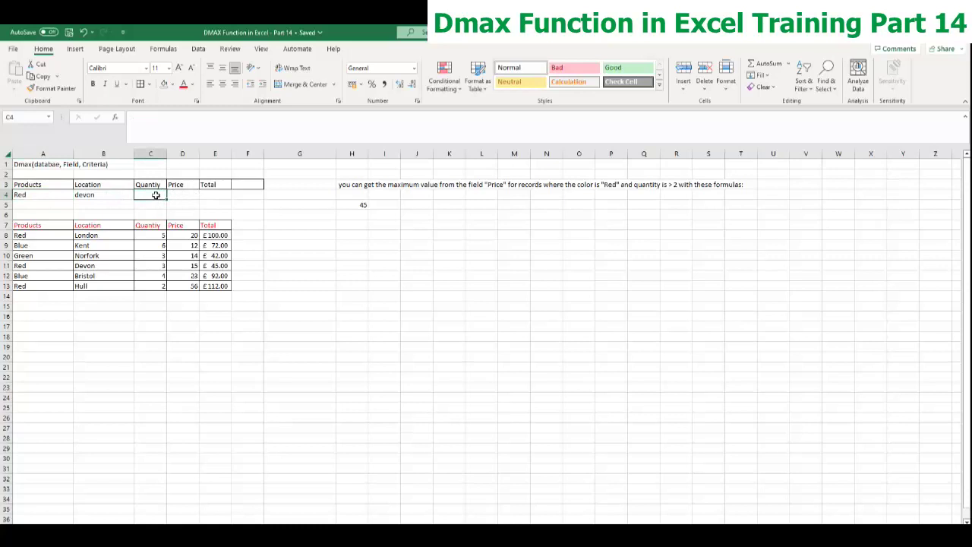
pyautogui.click(191, 199)
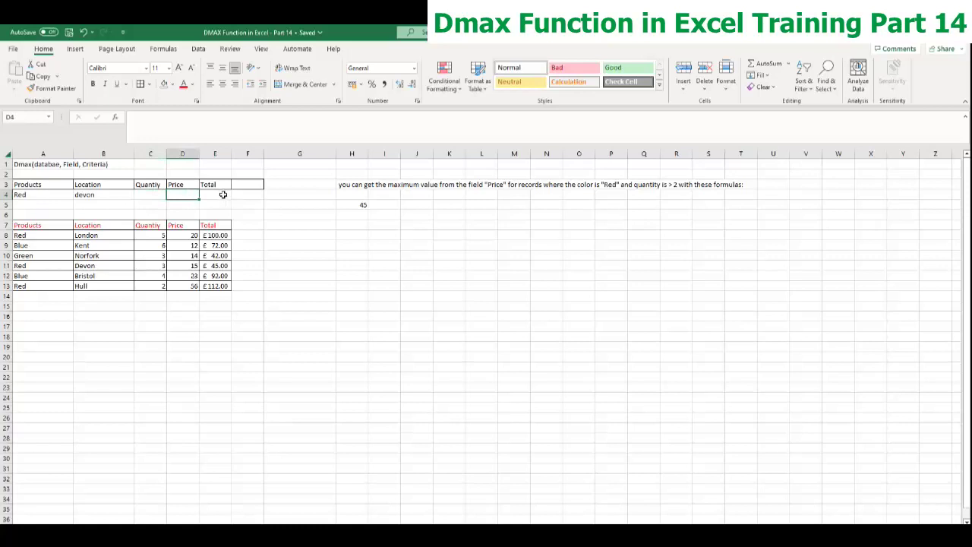
pyautogui.click(223, 194)
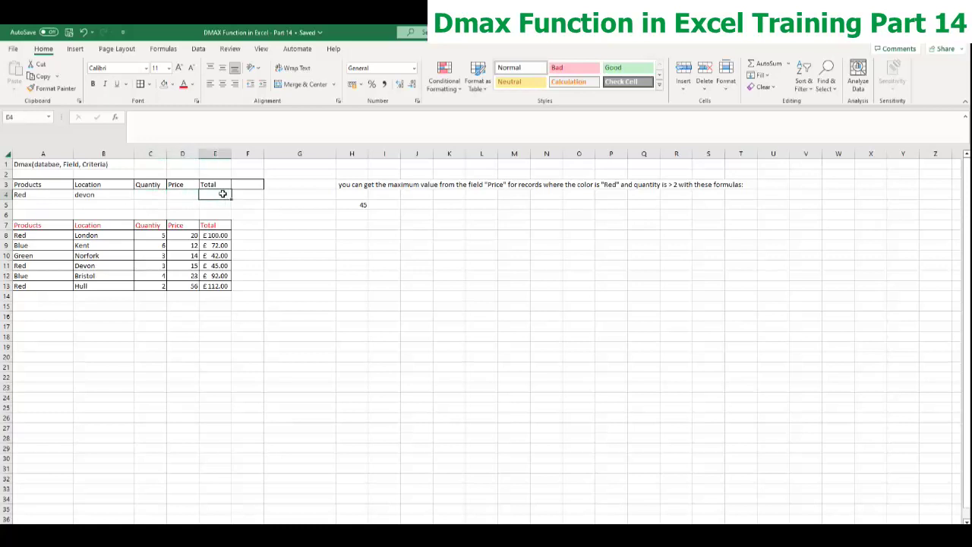
# Edit the H3 note, replacing 'Price' with 'Product' and 'color' with 'product'.
pyautogui.click(491, 186)
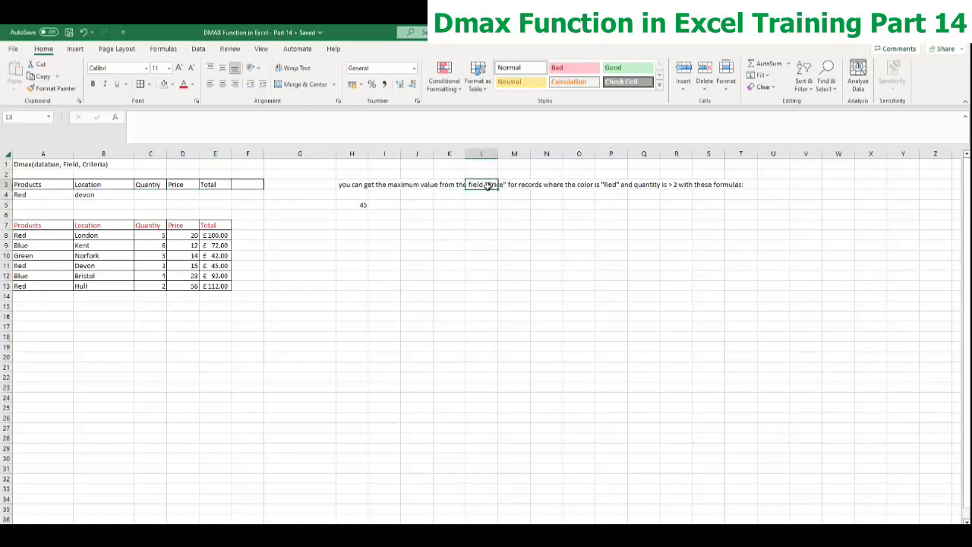
pyautogui.click(354, 186)
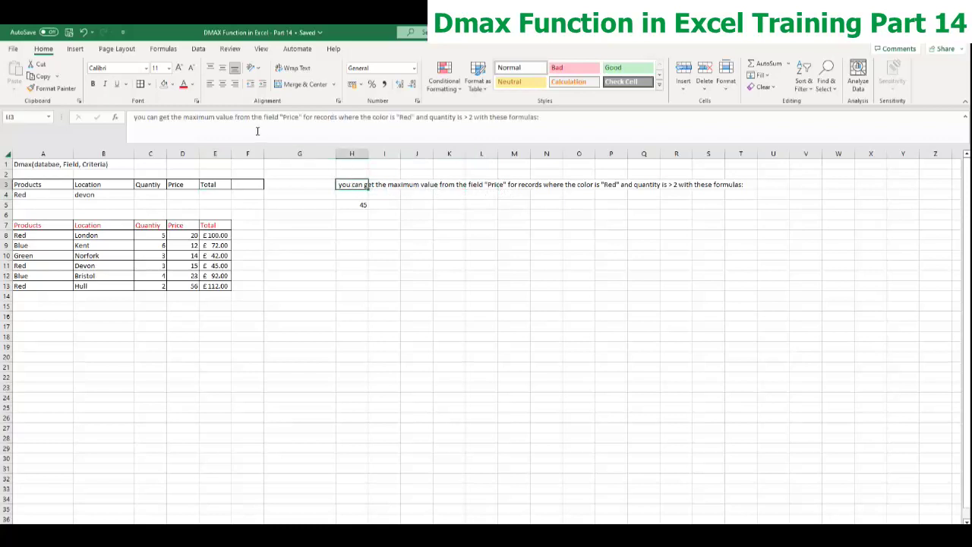
pyautogui.click(300, 117)
pyautogui.press('BackSpace')
pyautogui.press('BackSpace')
pyautogui.press('BackSpace')
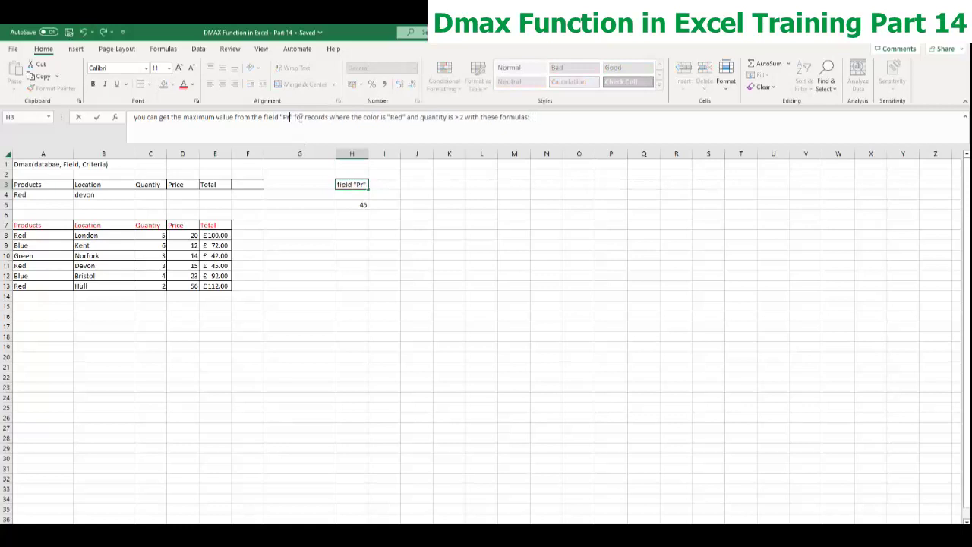
pyautogui.write('oduct')
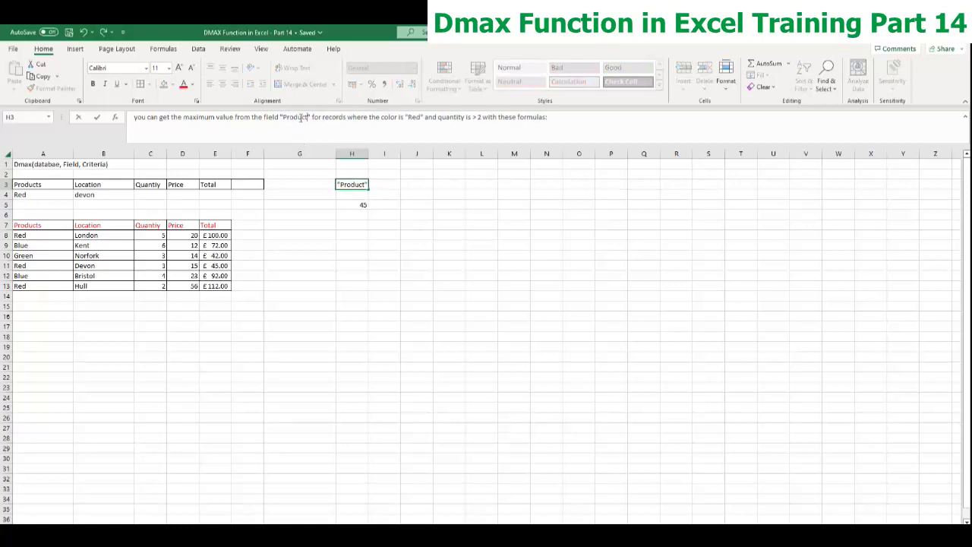
pyautogui.click(396, 119)
pyautogui.press('BackSpace')
pyautogui.press('BackSpace')
pyautogui.press('BackSpace')
pyautogui.press('BackSpace')
pyautogui.press('BackSpace')
pyautogui.write('pr')
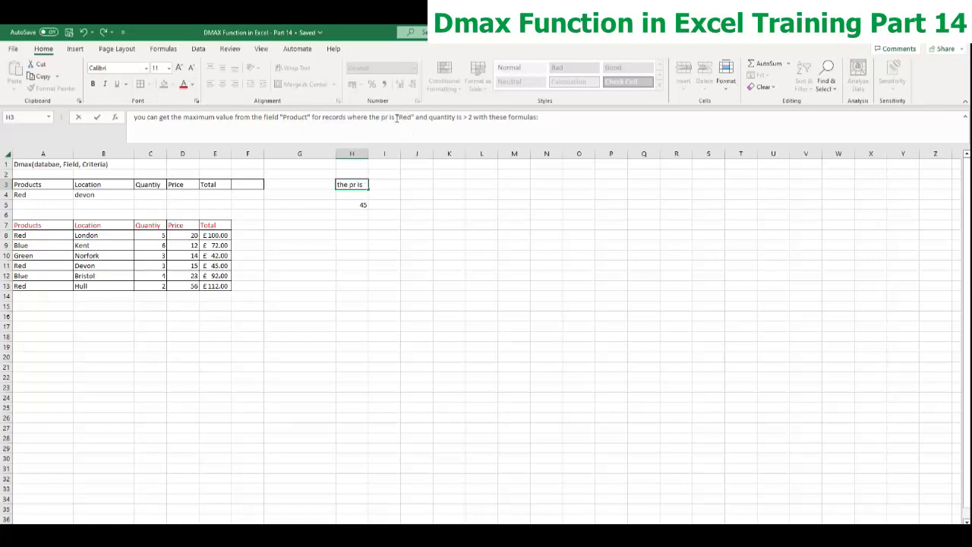
pyautogui.write('oduct')
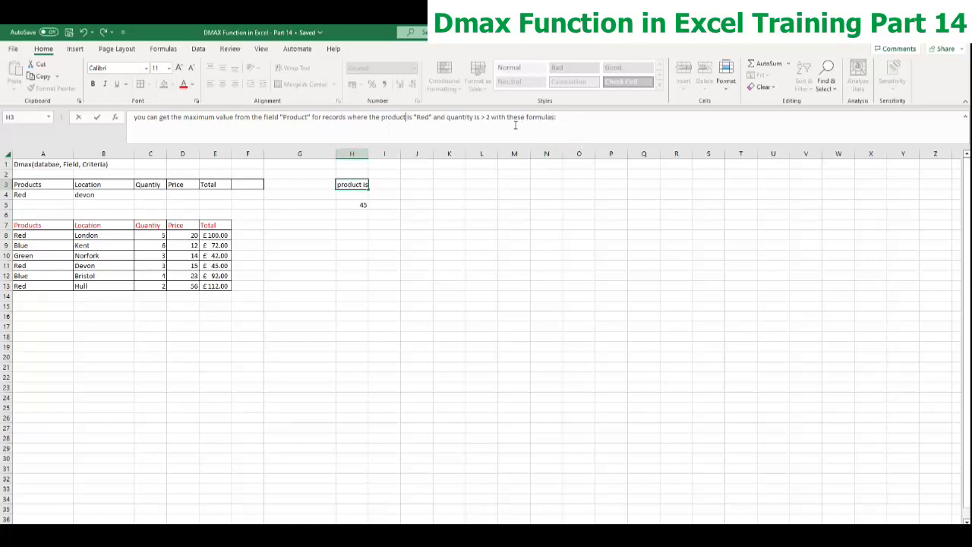
pyautogui.click(160, 194)
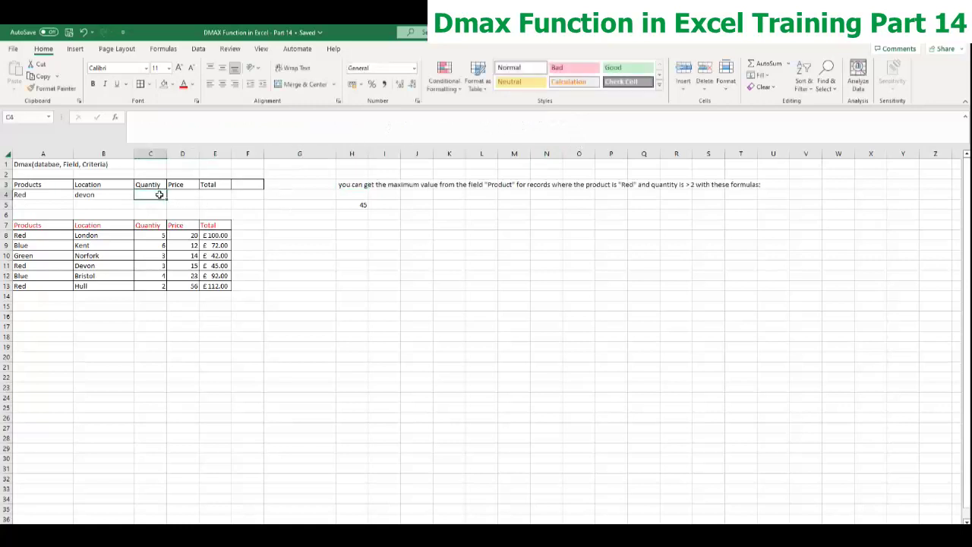
# Enter the >2 quantity condition in C4 and select the criteria range A3:E4.
pyautogui.write('>2')
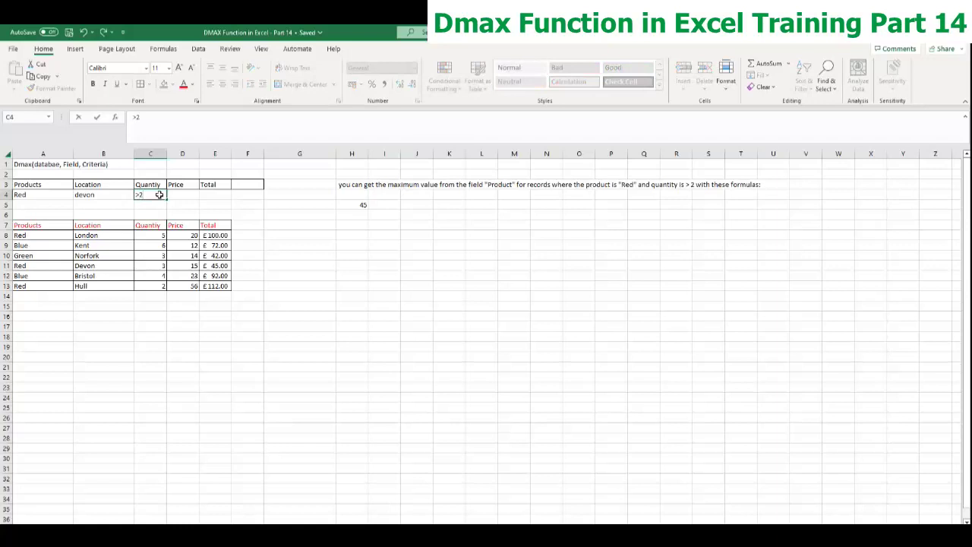
pyautogui.press('Return')
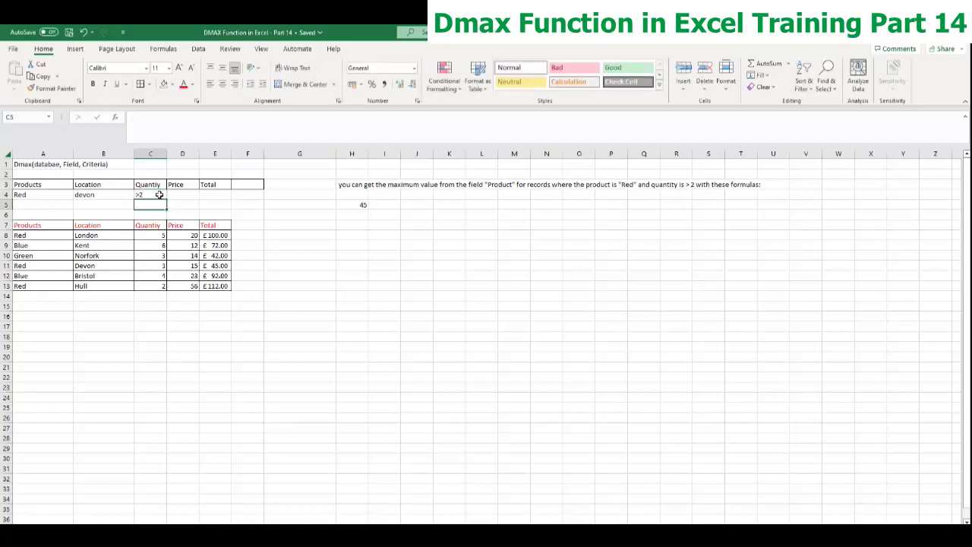
pyautogui.moveTo(43, 185); pyautogui.dragTo(260, 197)
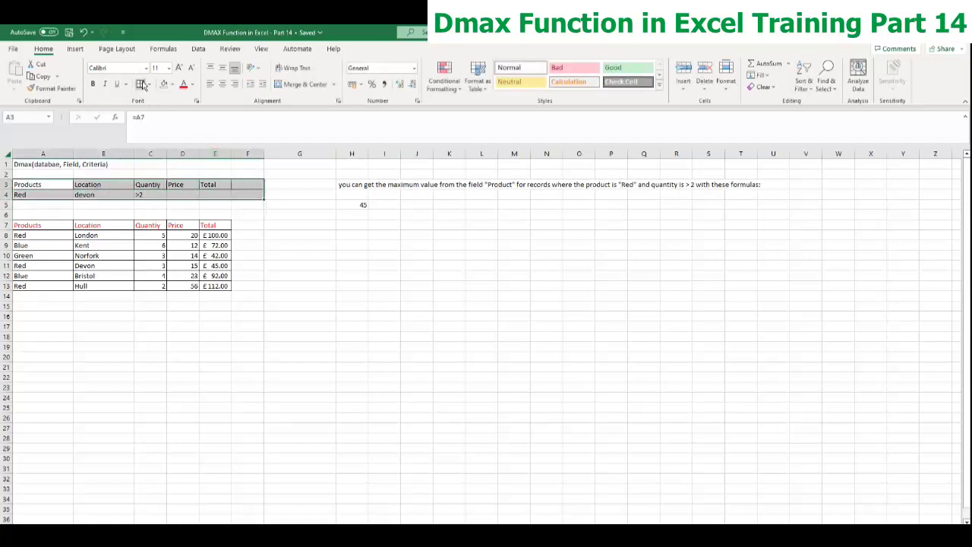
pyautogui.moveTo(43, 184); pyautogui.dragTo(218, 193)
# Label the data table 'Database' in A6 and the criteria table 'Criteria' in A2.
pyautogui.click(37, 214)
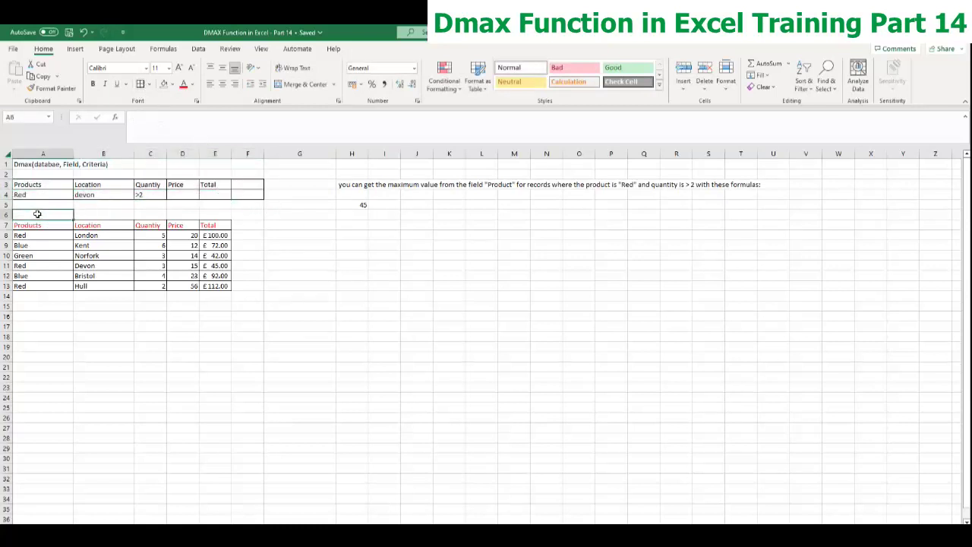
pyautogui.write('Dat')
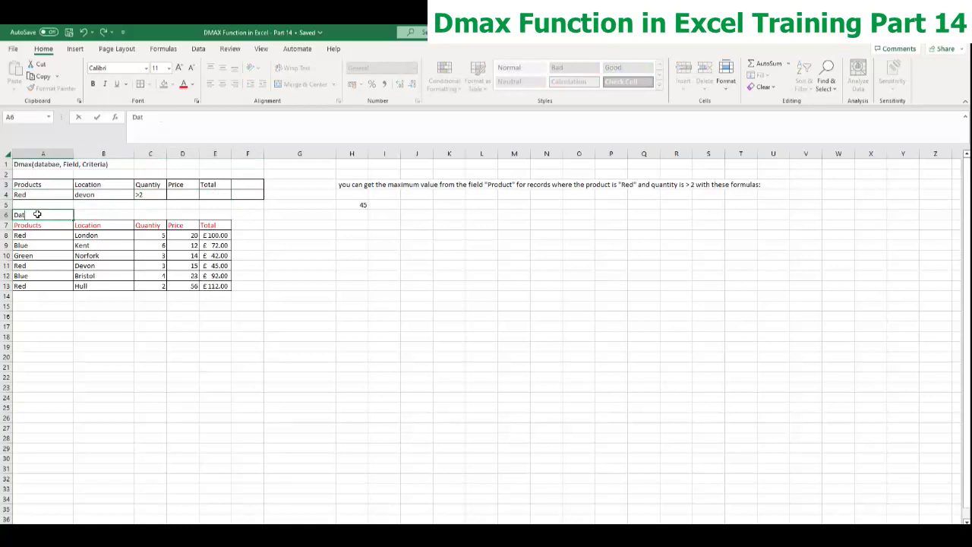
pyautogui.write('abase')
pyautogui.moveTo(38, 225); pyautogui.dragTo(231, 289)
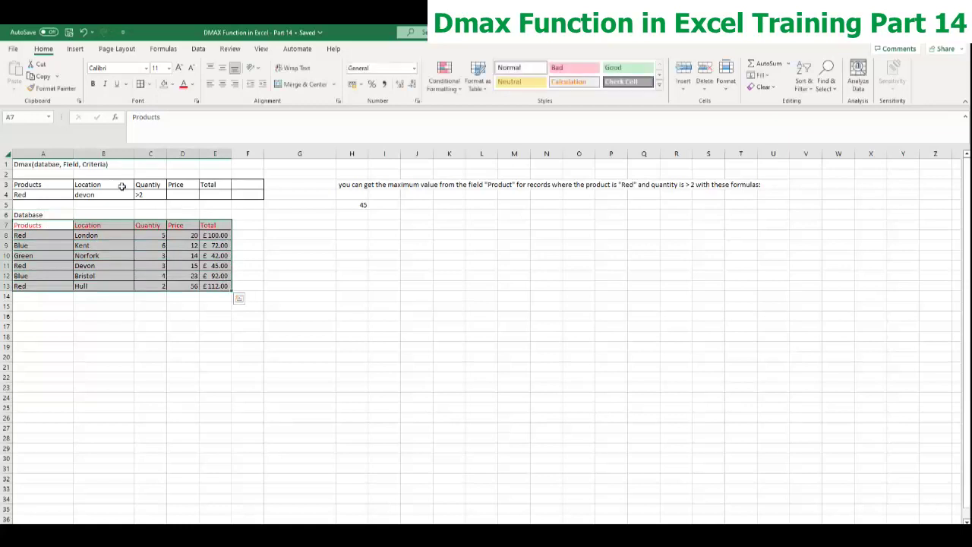
pyautogui.click(48, 175)
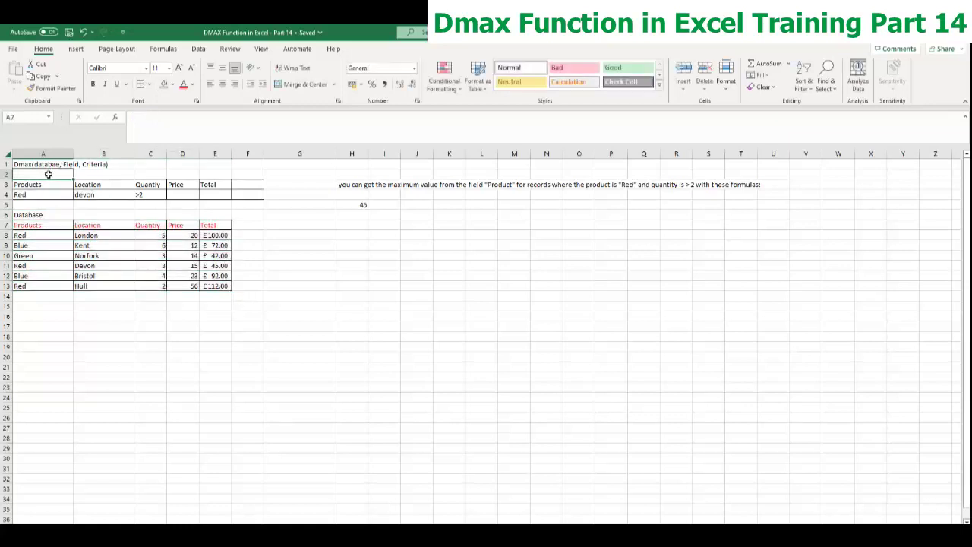
pyautogui.write('Cr')
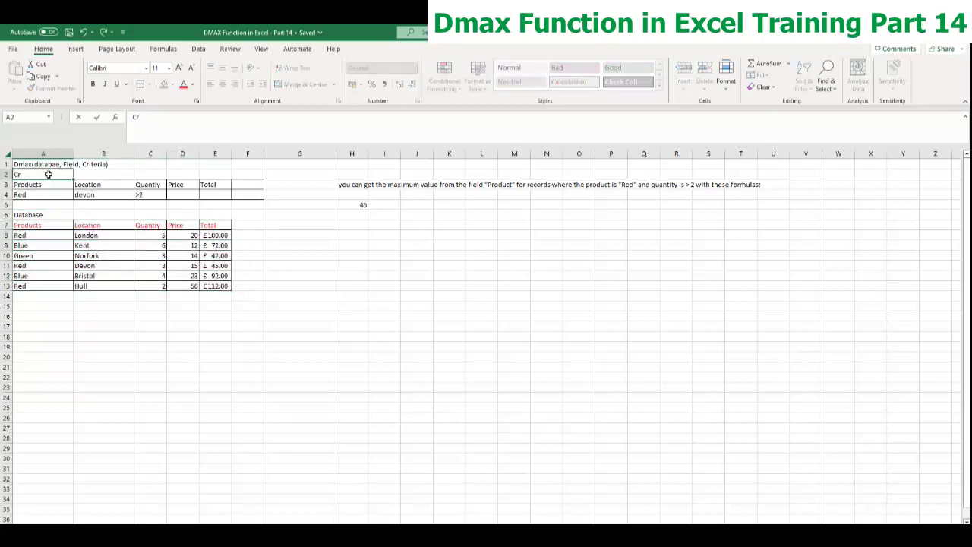
pyautogui.write('iteria')
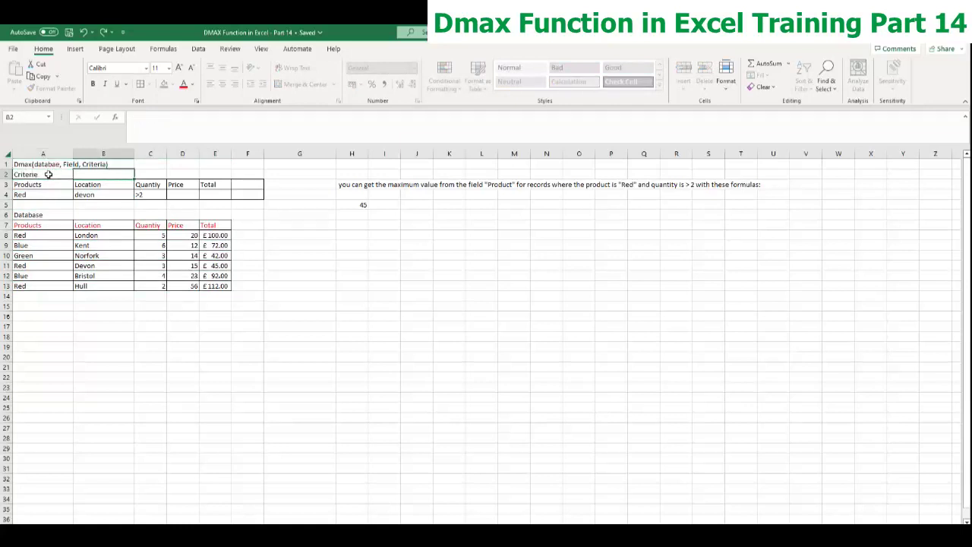
pyautogui.press('Return')
# Select the data table headers in row 7: Products, Location and Quantity.
pyautogui.click(39, 226)
pyautogui.moveTo(99, 227); pyautogui.dragTo(44, 225)
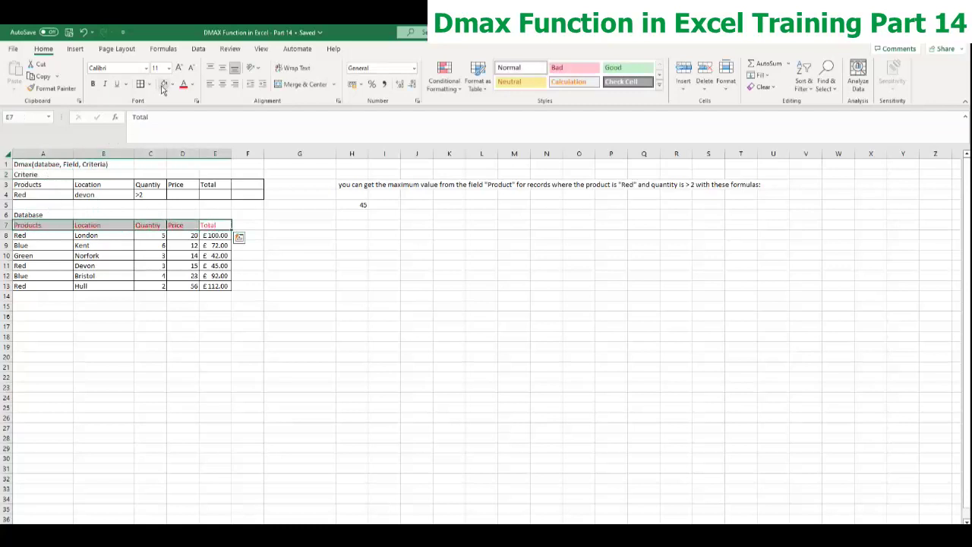
pyautogui.click(39, 225)
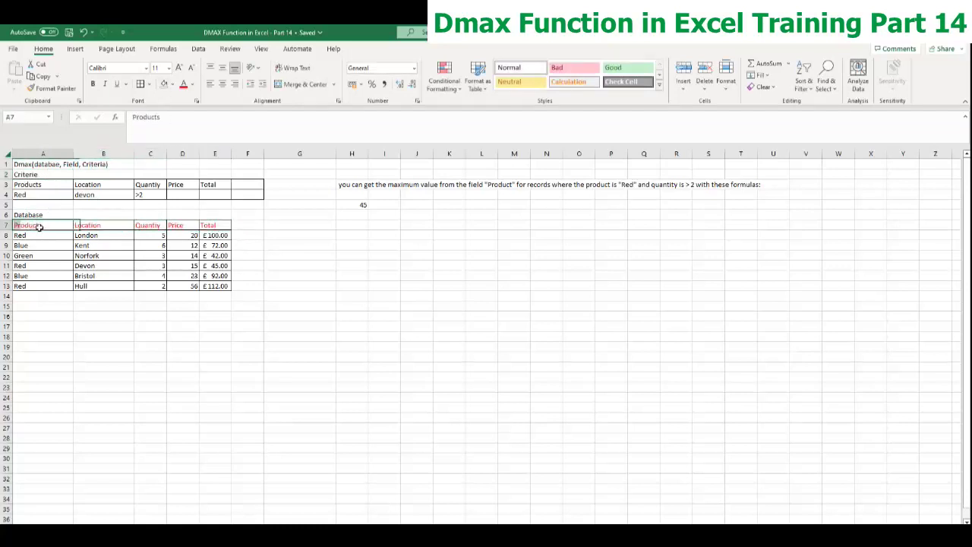
pyautogui.click(103, 225)
pyautogui.click(154, 227)
pyautogui.click(184, 226)
pyautogui.click(223, 227)
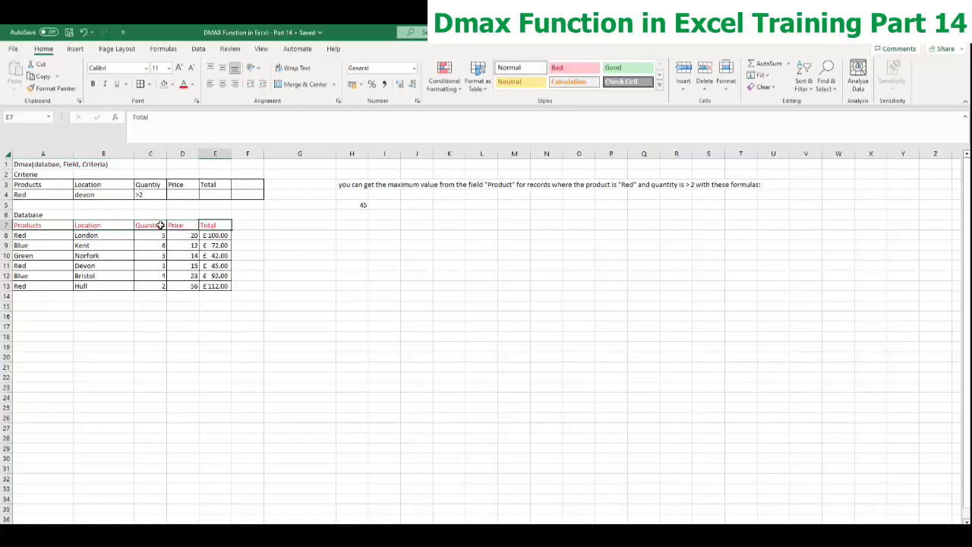
pyautogui.moveTo(161, 227); pyautogui.dragTo(213, 226)
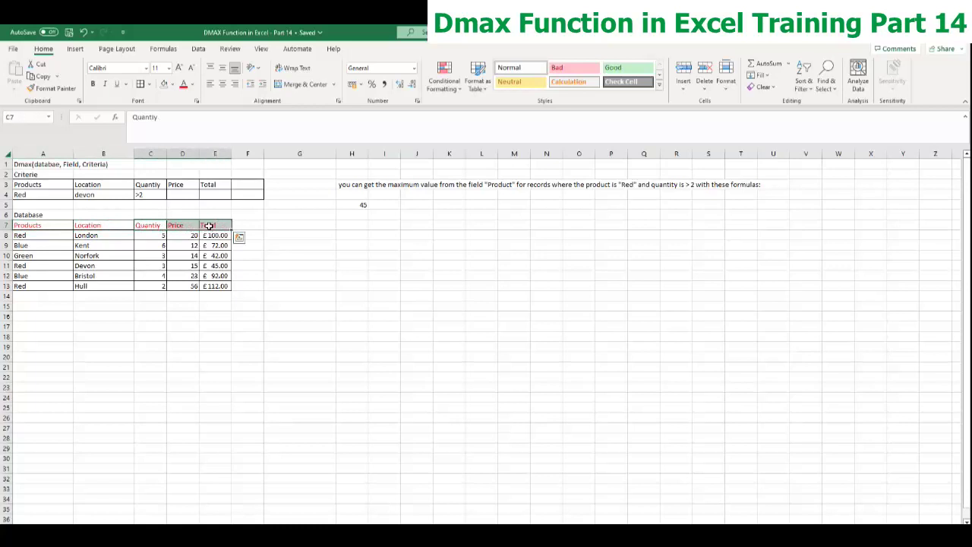
pyautogui.click(34, 217)
# Make the Database label bold, correct the A2 spelling to 'Criteria', and bold it.
pyautogui.click(93, 83)
pyautogui.click(47, 174)
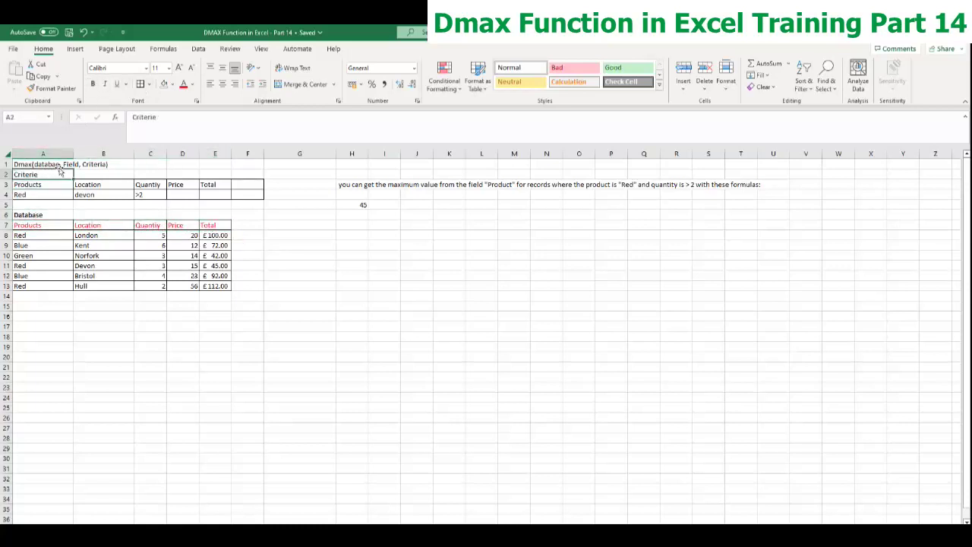
pyautogui.click(171, 119)
pyautogui.press('BackSpace')
pyautogui.write('a')
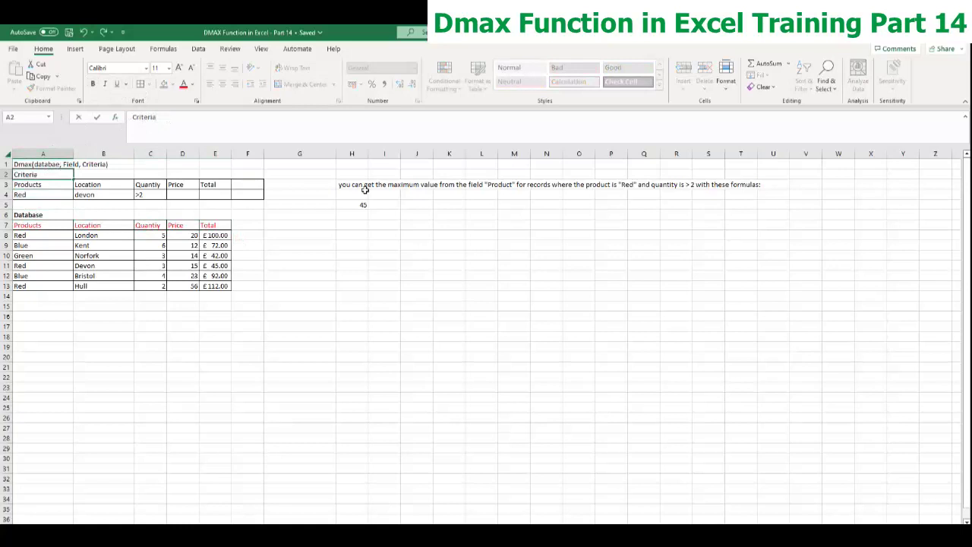
pyautogui.click(364, 188)
pyautogui.click(46, 175)
pyautogui.click(90, 86)
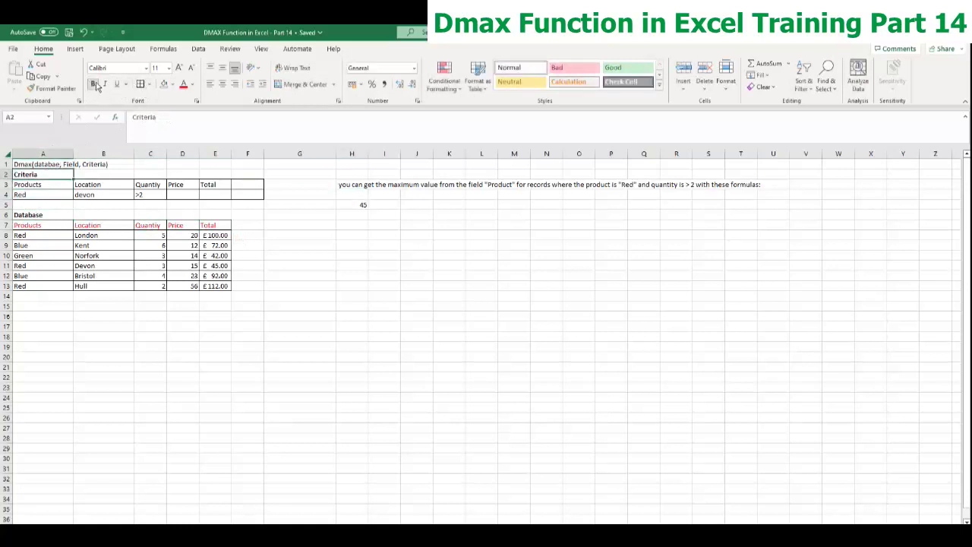
# Select the criteria table A3:F4 and then the old result cell H5.
pyautogui.press('Down')
pyautogui.moveTo(34, 184); pyautogui.dragTo(253, 195)
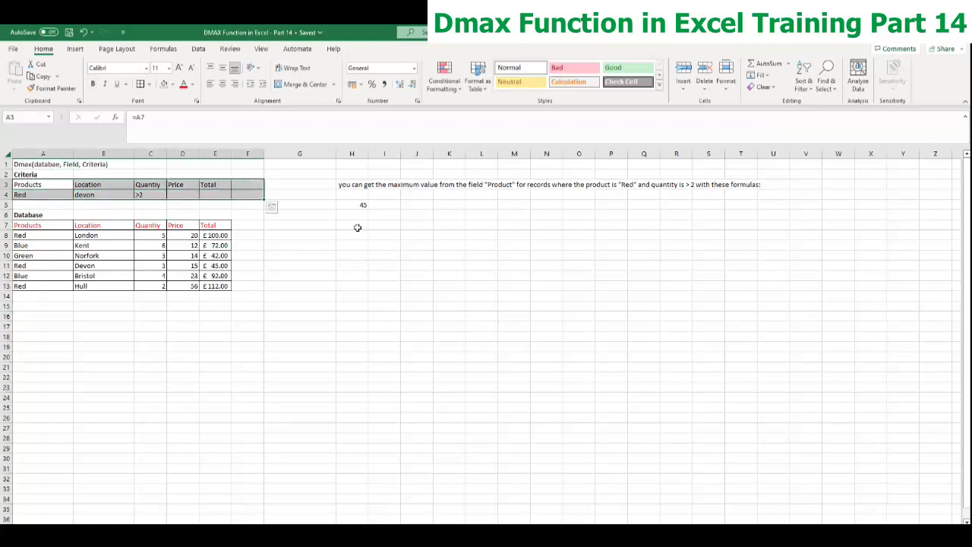
pyautogui.click(364, 205)
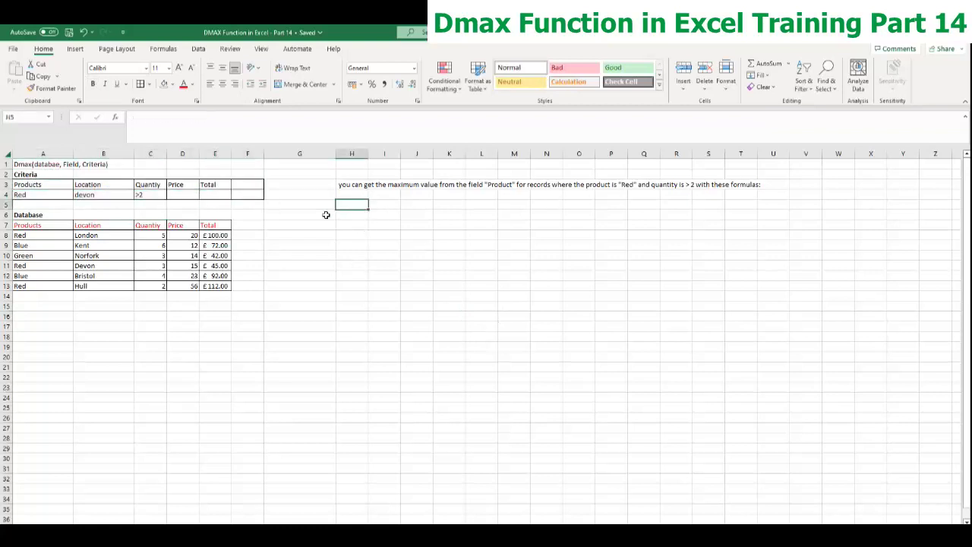
# Label H7 'Result' and start typing =DMAX( in H8.
pyautogui.click(353, 227)
pyautogui.write('Result')
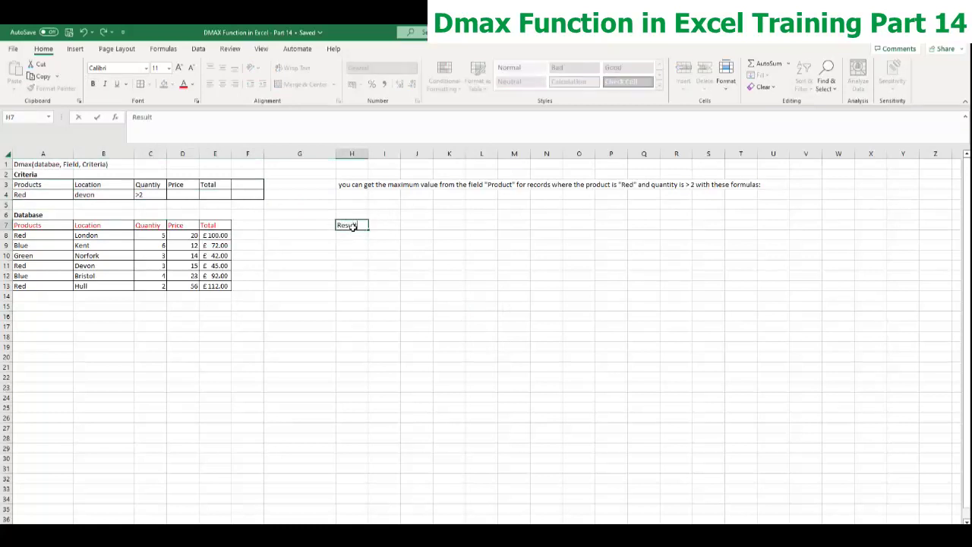
pyautogui.press('Return')
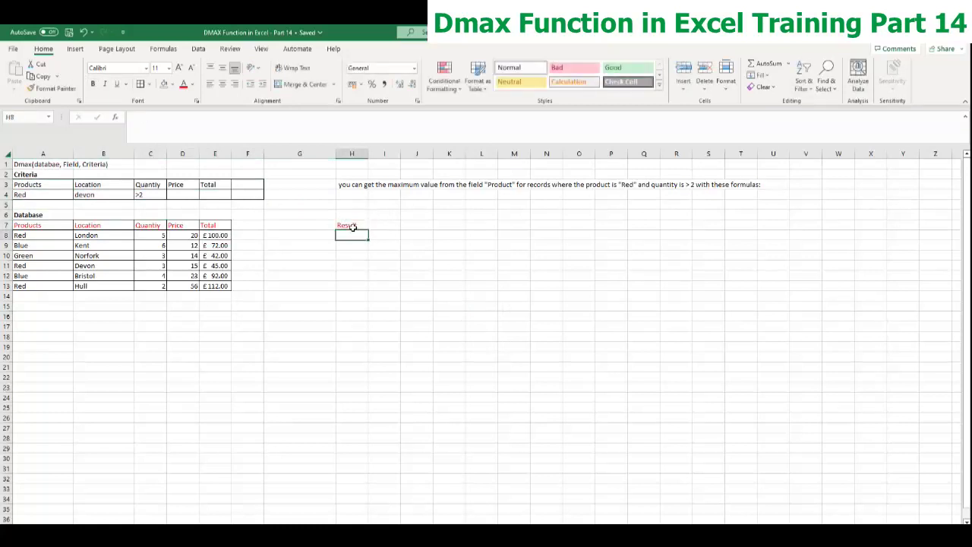
pyautogui.write('=dmaz')
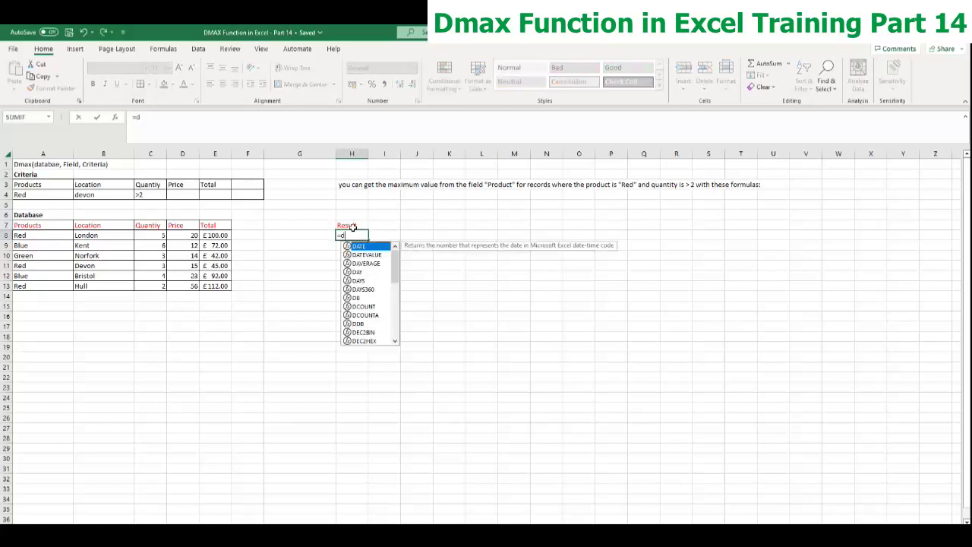
pyautogui.press('BackSpace')
pyautogui.press('BackSpace')
pyautogui.press('BackSpace')
pyautogui.press('BackSpace')
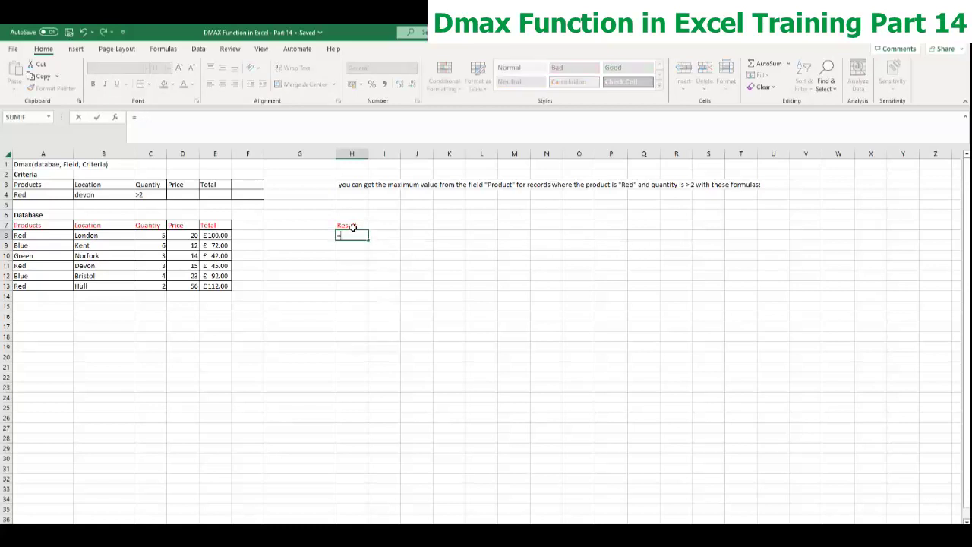
pyautogui.write('DMA')
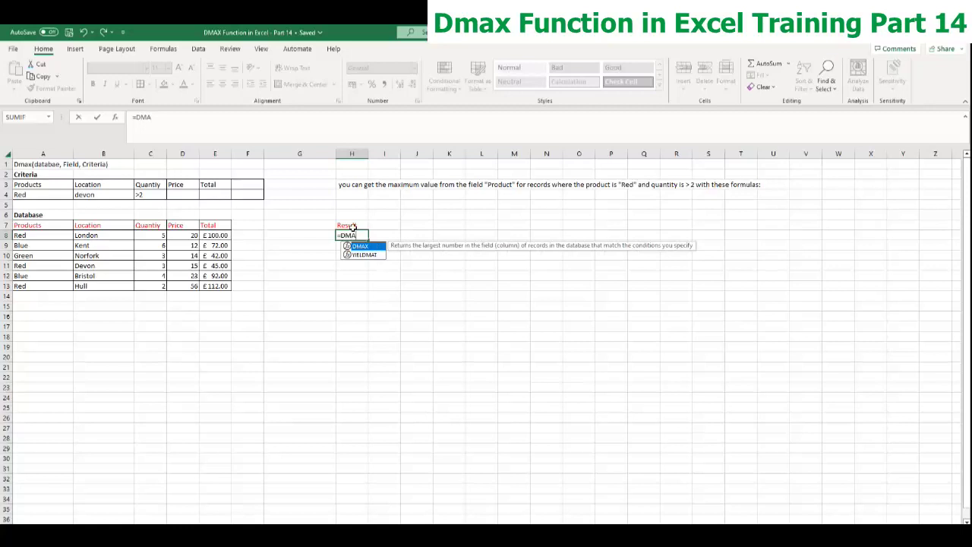
pyautogui.write('X')
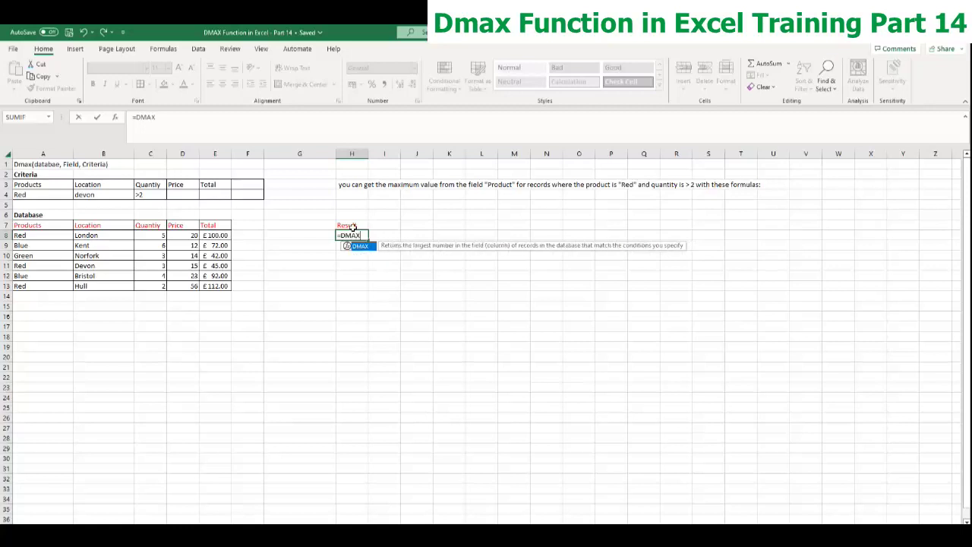
pyautogui.write('(')
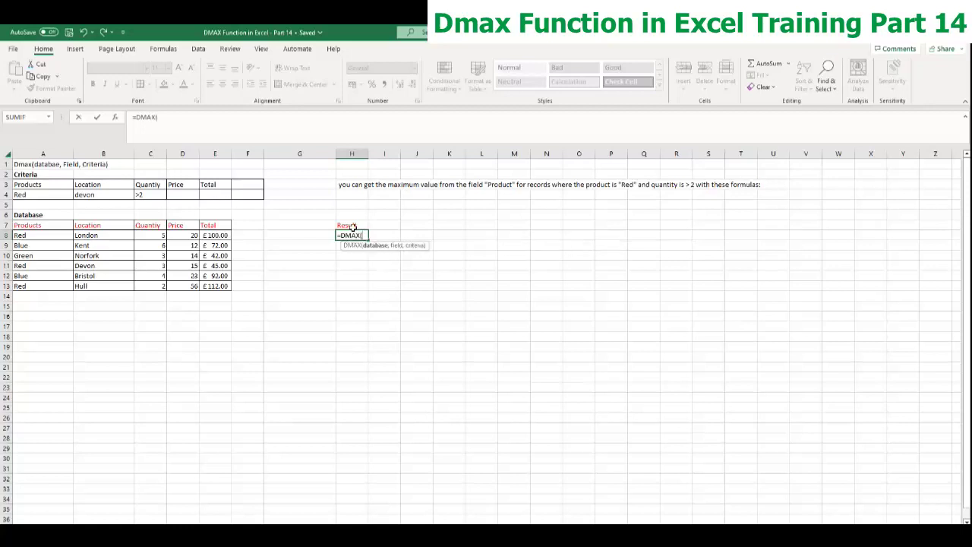
# Add database range A7:E13 and the Total field E7 to the DMAX formula.
pyautogui.click(32, 225)
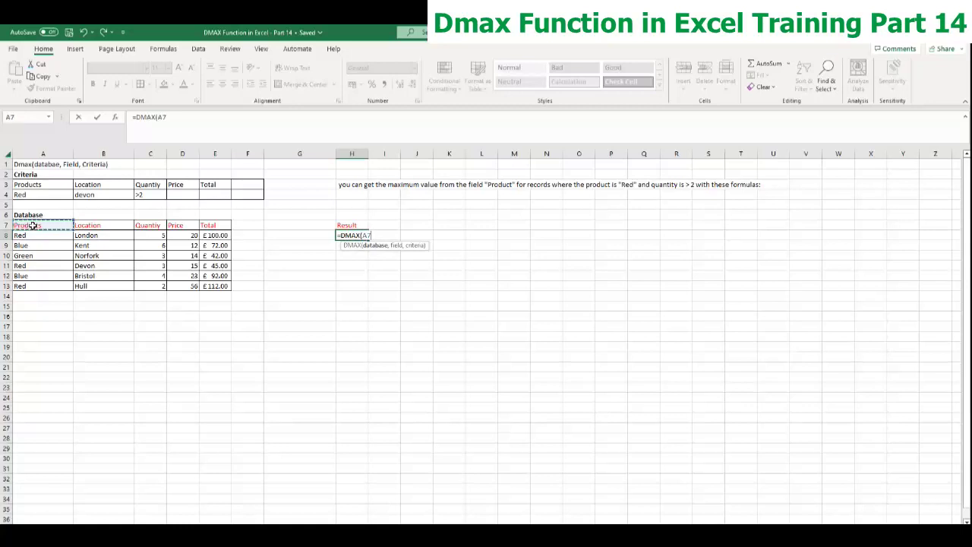
pyautogui.moveTo(49, 220); pyautogui.dragTo(218, 227)
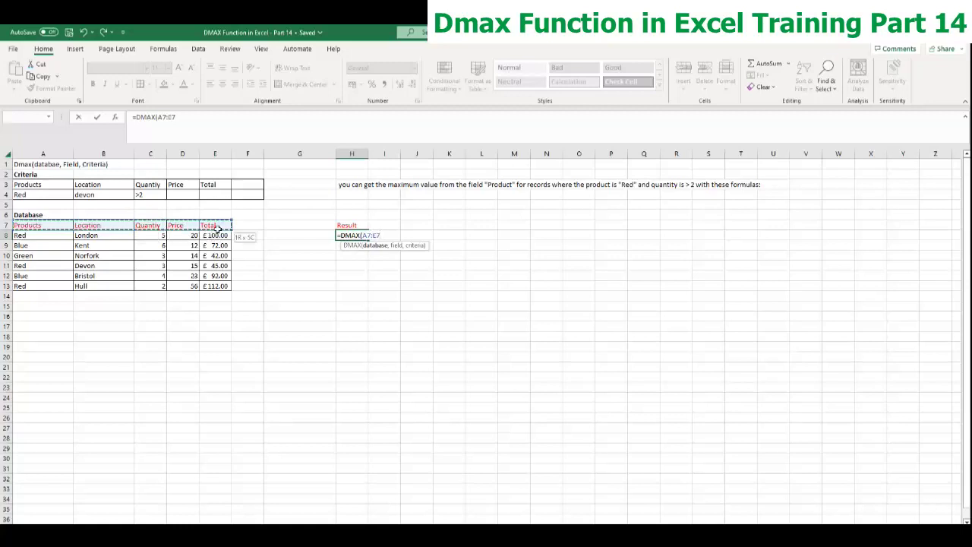
pyautogui.moveTo(218, 228); pyautogui.dragTo(225, 283)
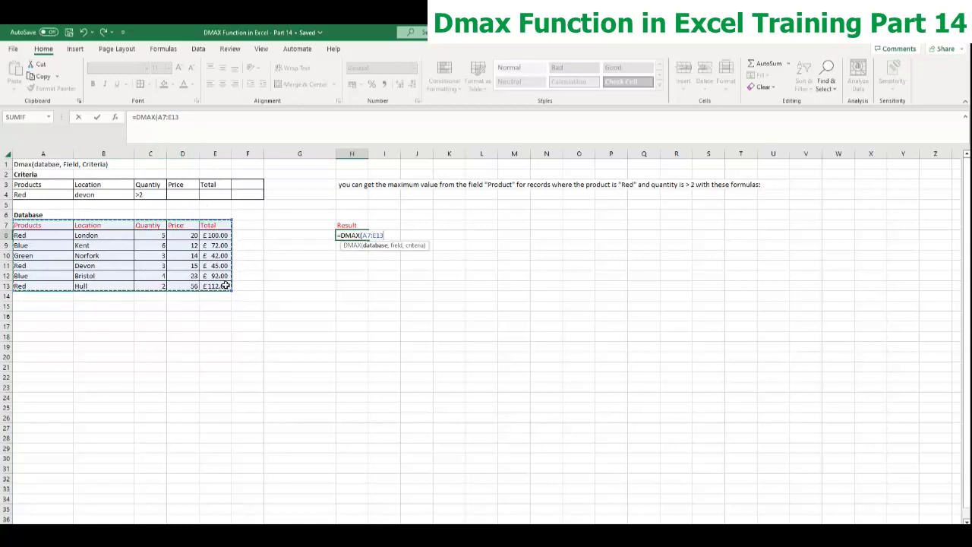
pyautogui.click(214, 128)
pyautogui.write(',')
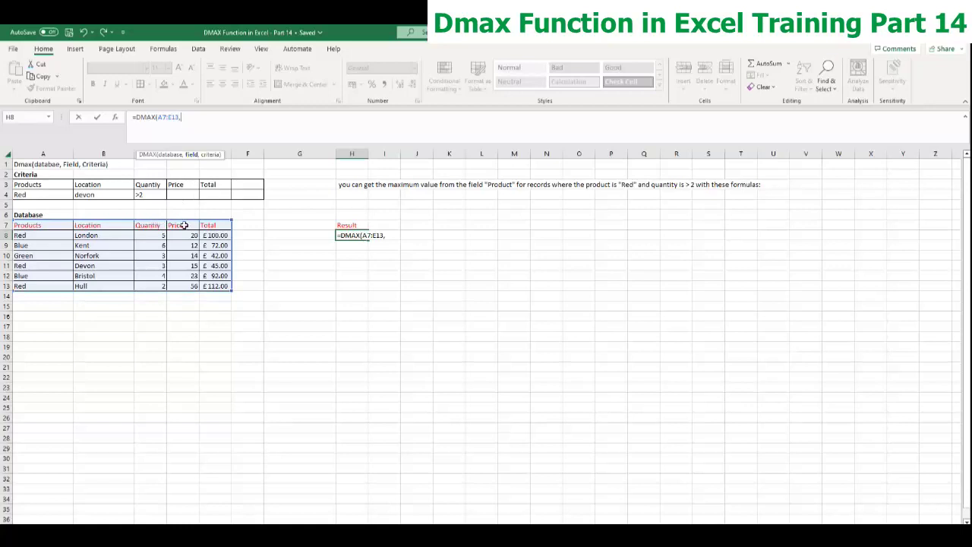
pyautogui.click(225, 225)
# Add criteria range A3:E4 and commit =DMAX(A7:E13,E7,A3:E4), returning 45.
pyautogui.write(',')
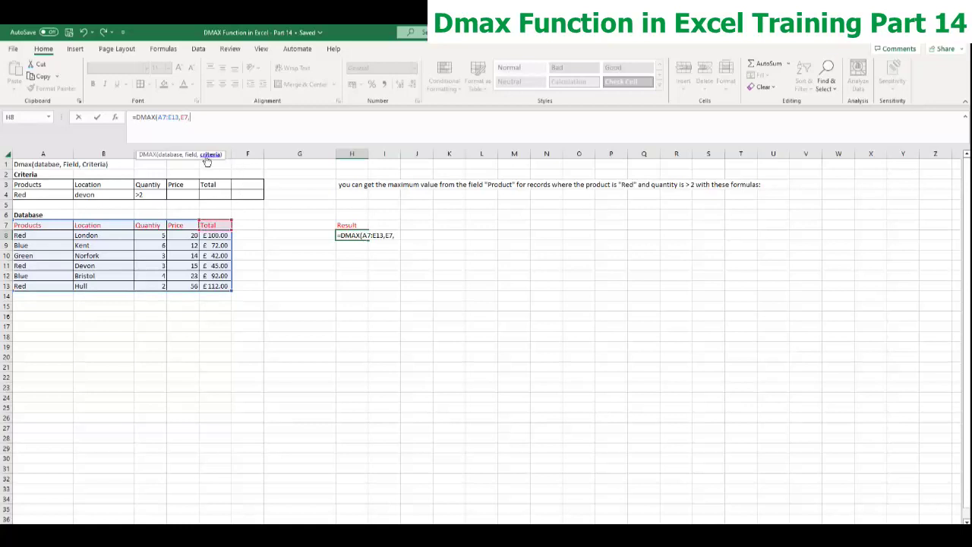
pyautogui.click(32, 185)
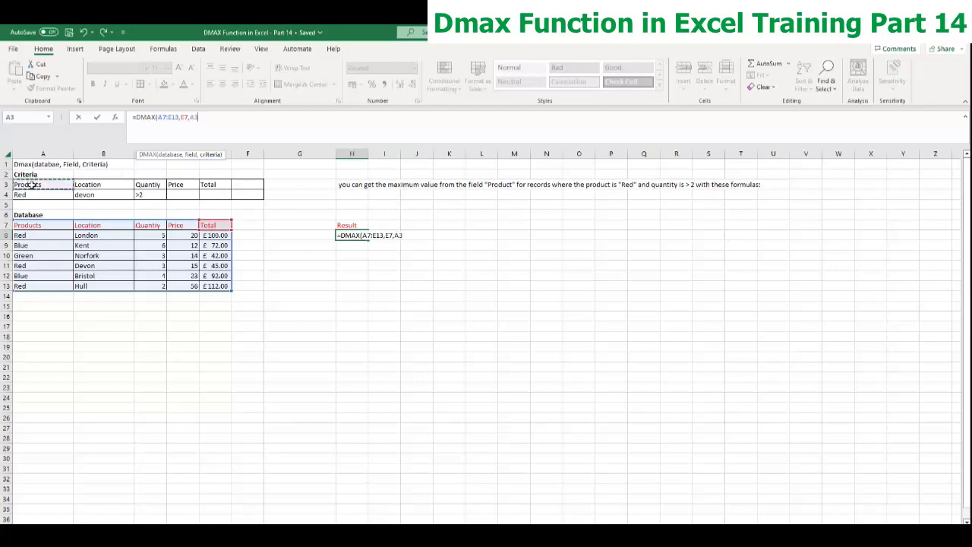
pyautogui.moveTo(32, 186); pyautogui.dragTo(210, 193)
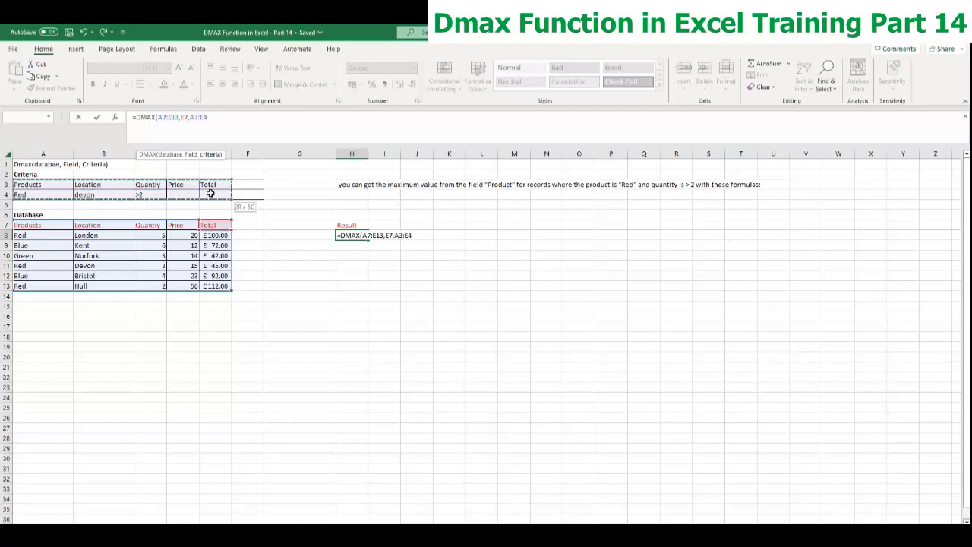
pyautogui.moveTo(210, 193); pyautogui.dragTo(210, 194)
pyautogui.click(244, 118)
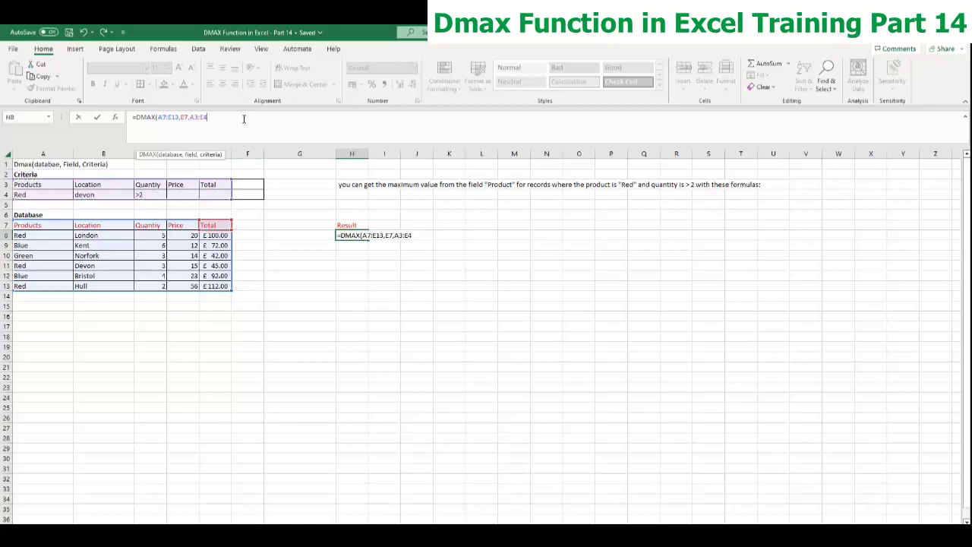
pyautogui.press('Return')
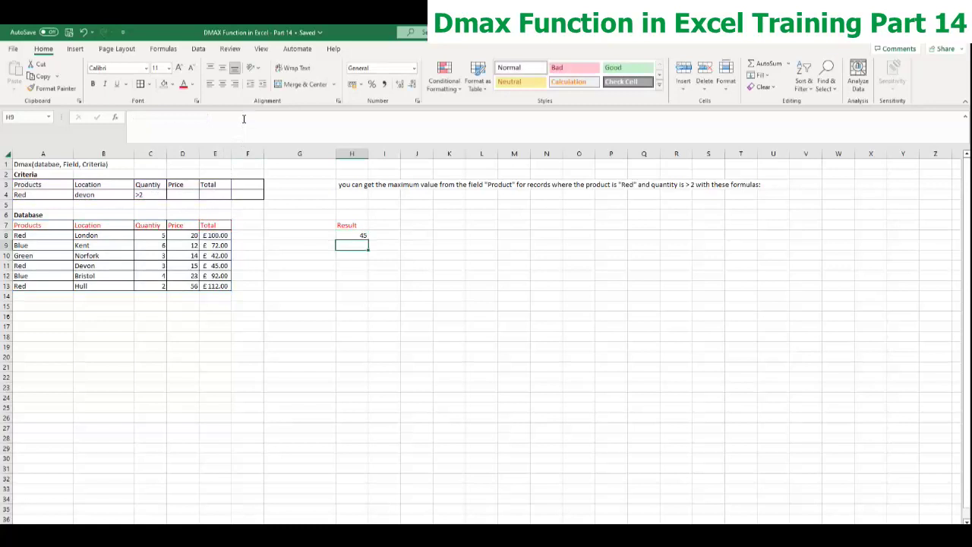
pyautogui.click(358, 235)
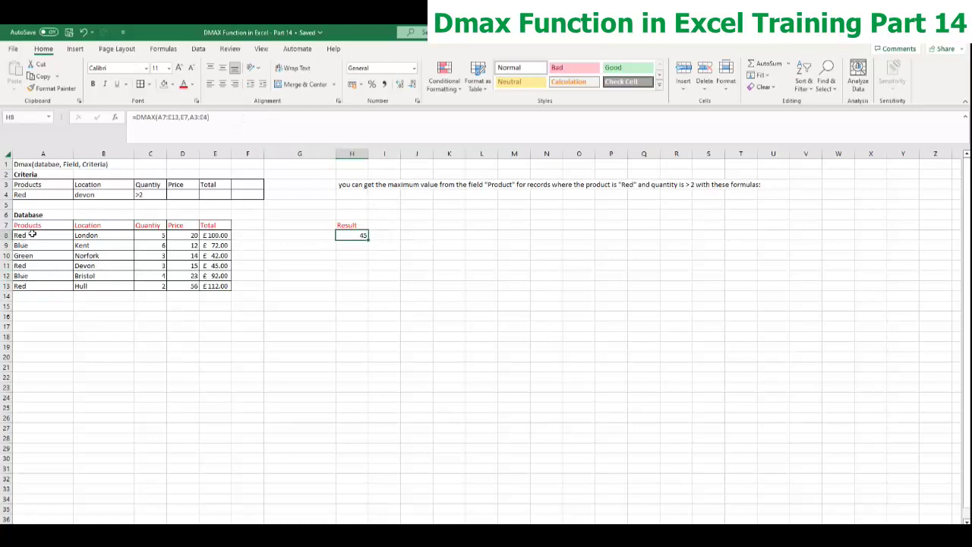
pyautogui.click(107, 237)
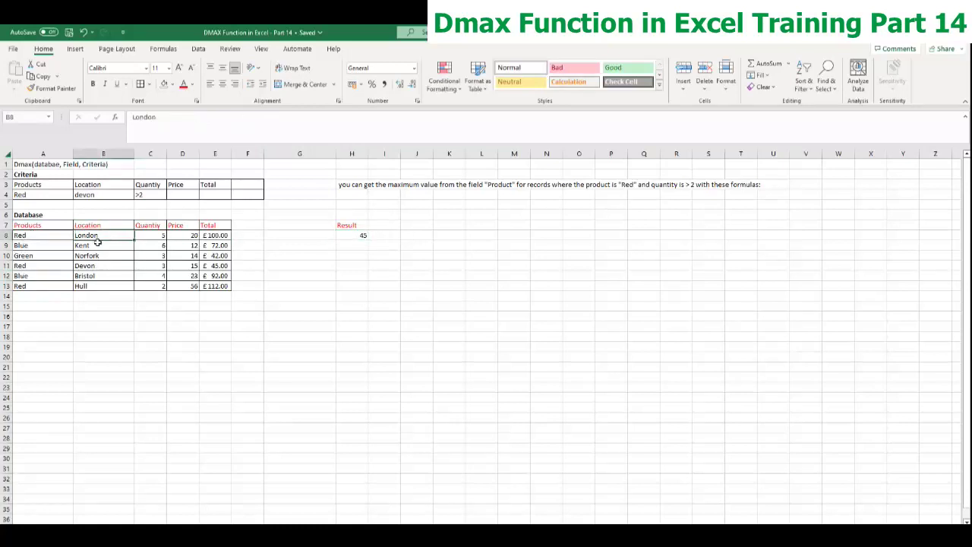
pyautogui.click(31, 266)
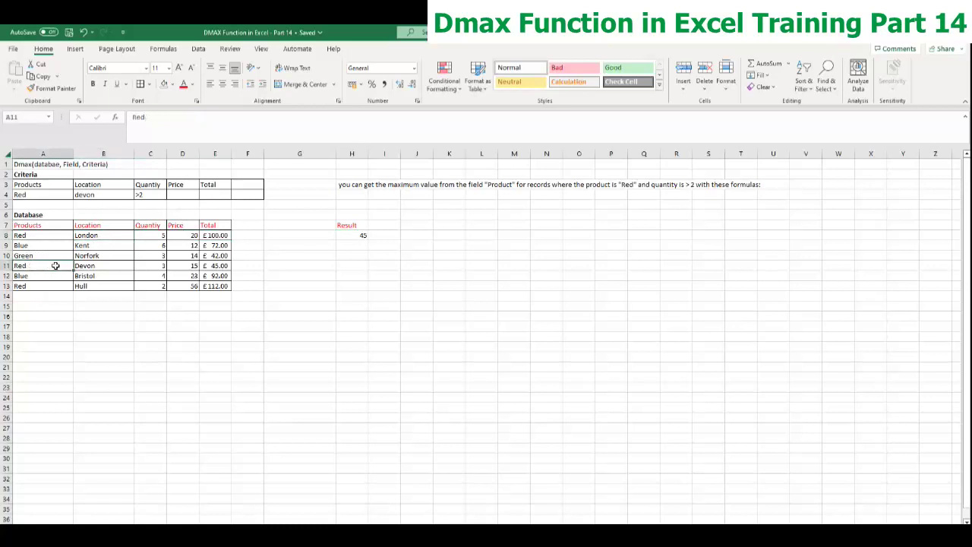
pyautogui.click(93, 266)
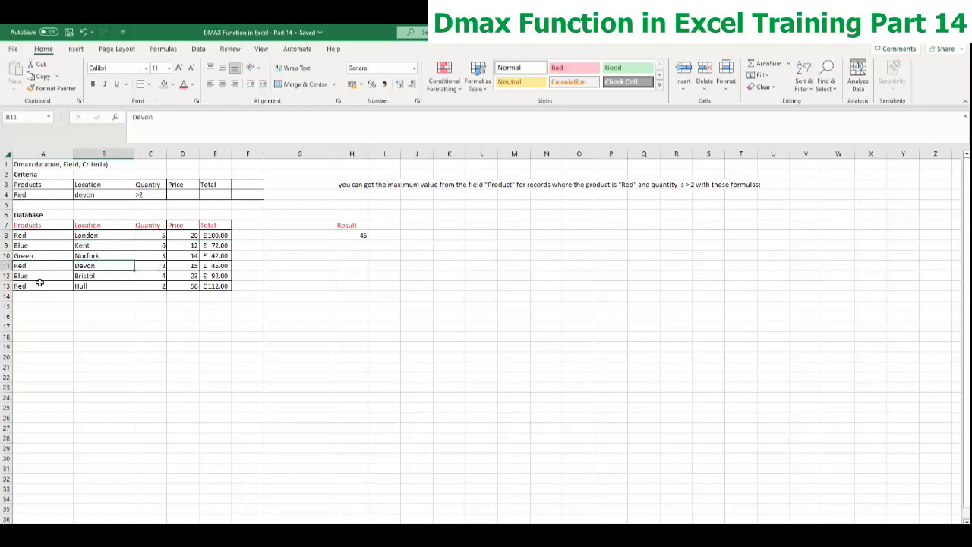
pyautogui.click(162, 267)
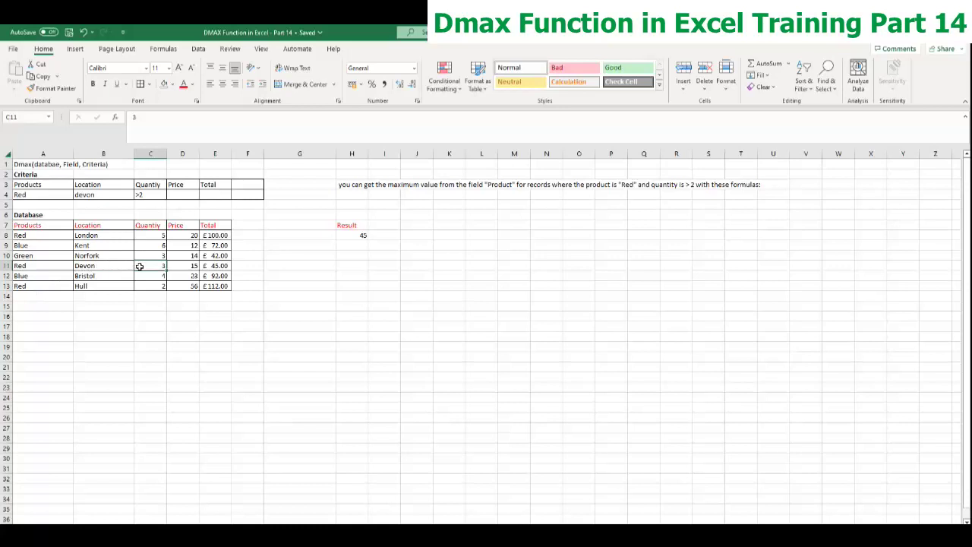
pyautogui.click(106, 268)
pyautogui.click(122, 304)
pyautogui.click(39, 294)
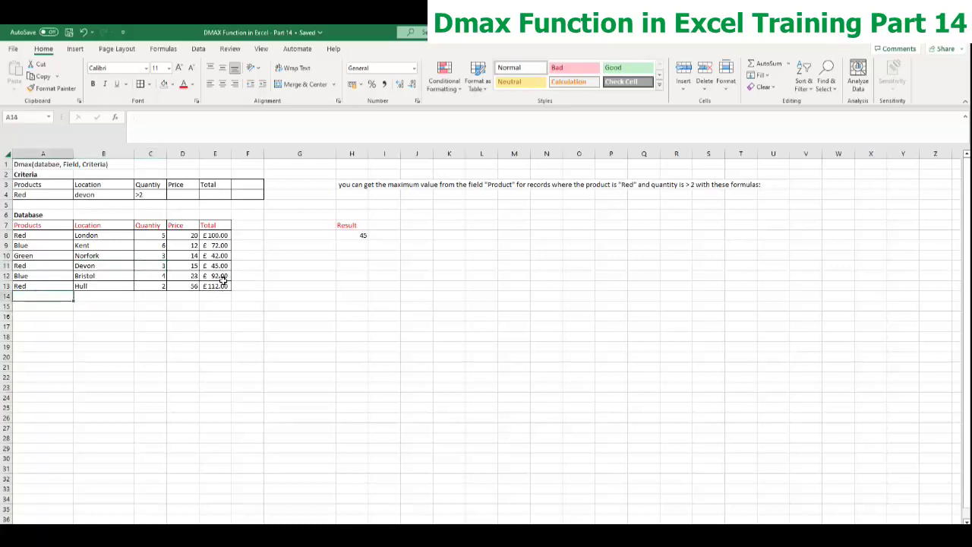
# Enter the record Red, Devon, 4, 56 into row 14.
pyautogui.write('Red')
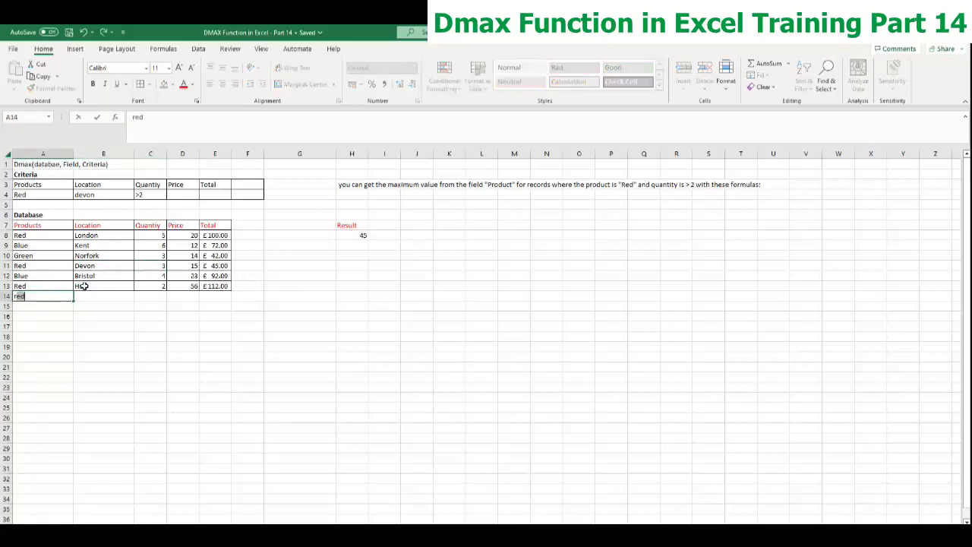
pyautogui.press('Tab')
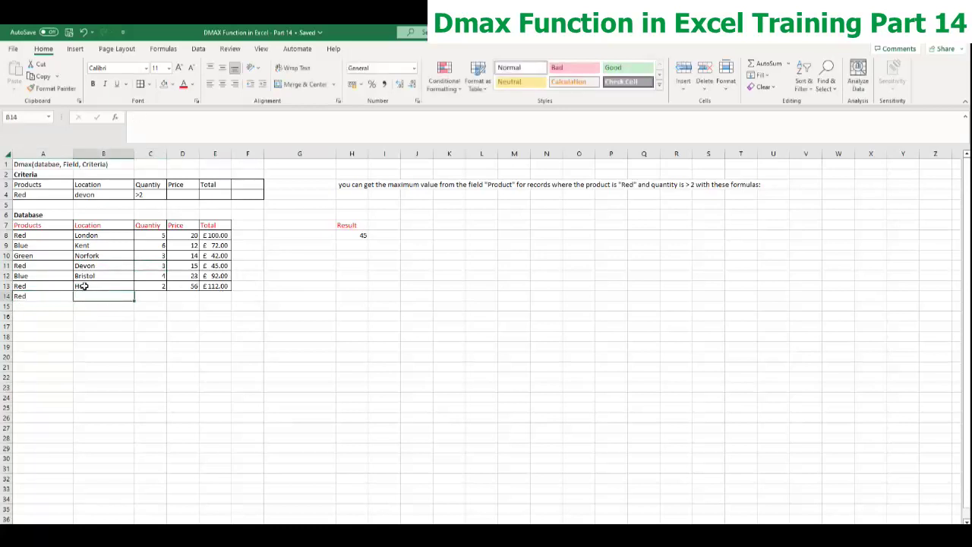
pyautogui.write('Devon')
pyautogui.press('Tab')
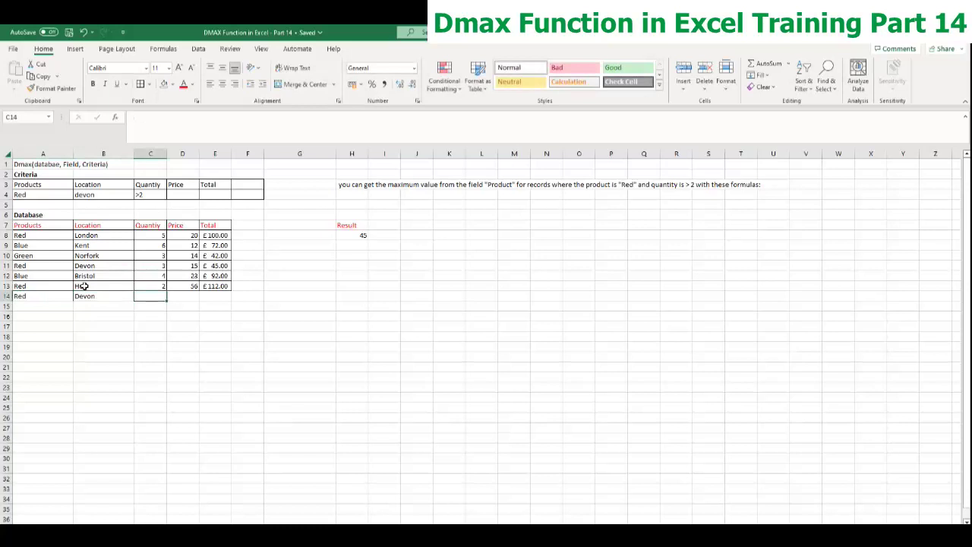
pyautogui.write('4')
pyautogui.press('Tab')
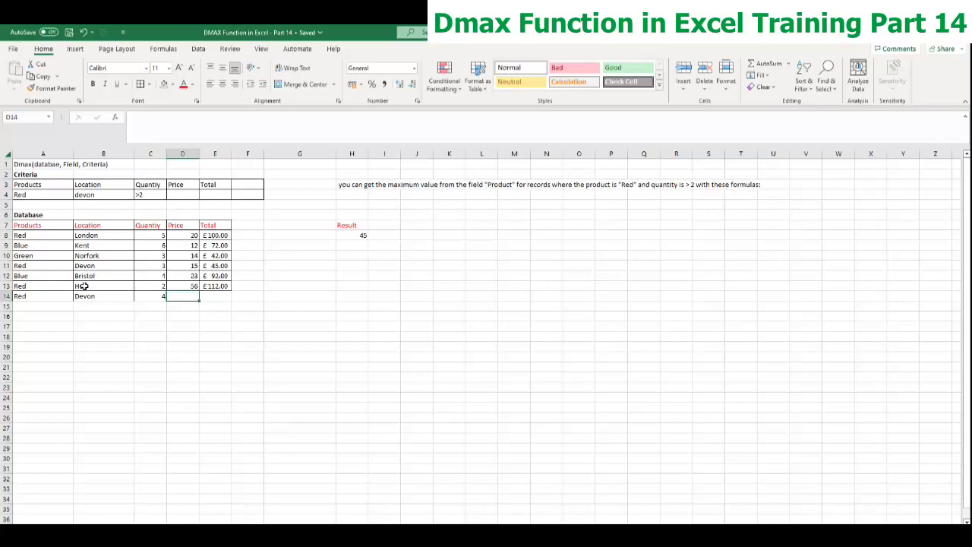
pyautogui.write('56')
pyautogui.press('Tab')
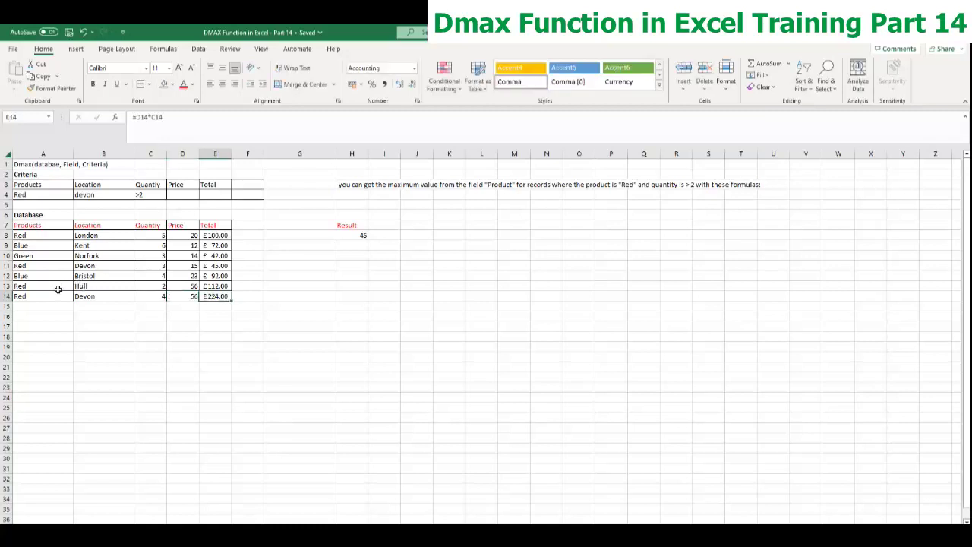
pyautogui.moveTo(41, 296); pyautogui.dragTo(216, 299)
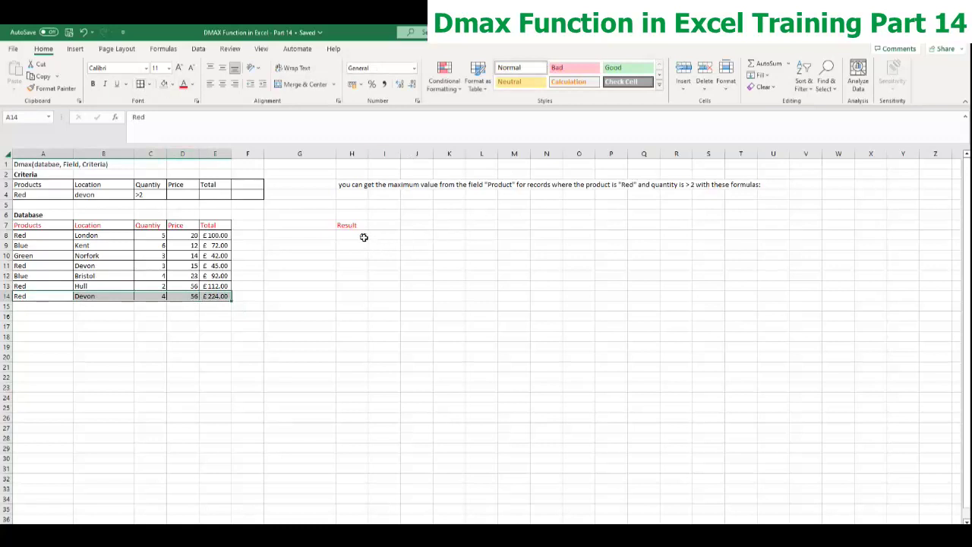
pyautogui.click(364, 236)
# Extend the H8 formula's database range to row 14 so Result shows 224.
pyautogui.doubleClick(364, 236)
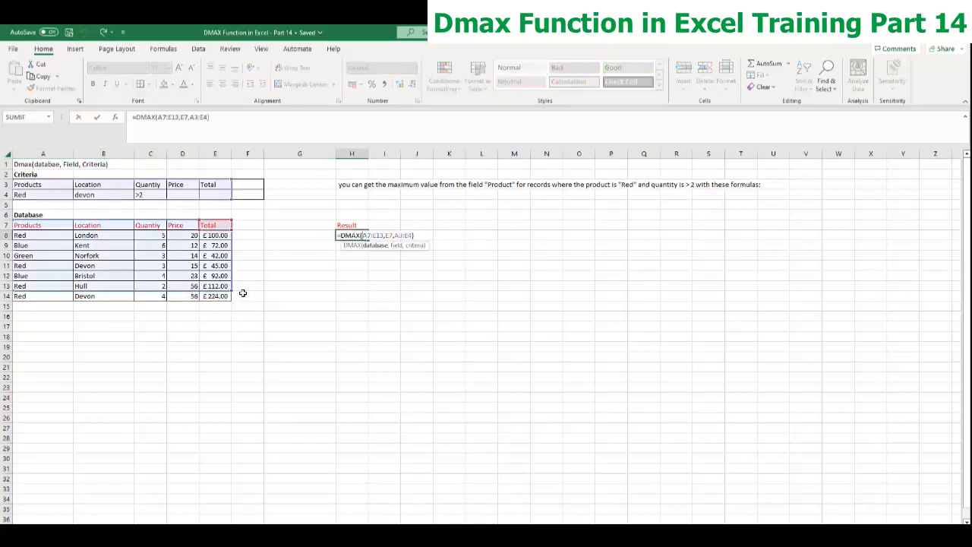
pyautogui.moveTo(234, 291); pyautogui.dragTo(235, 299)
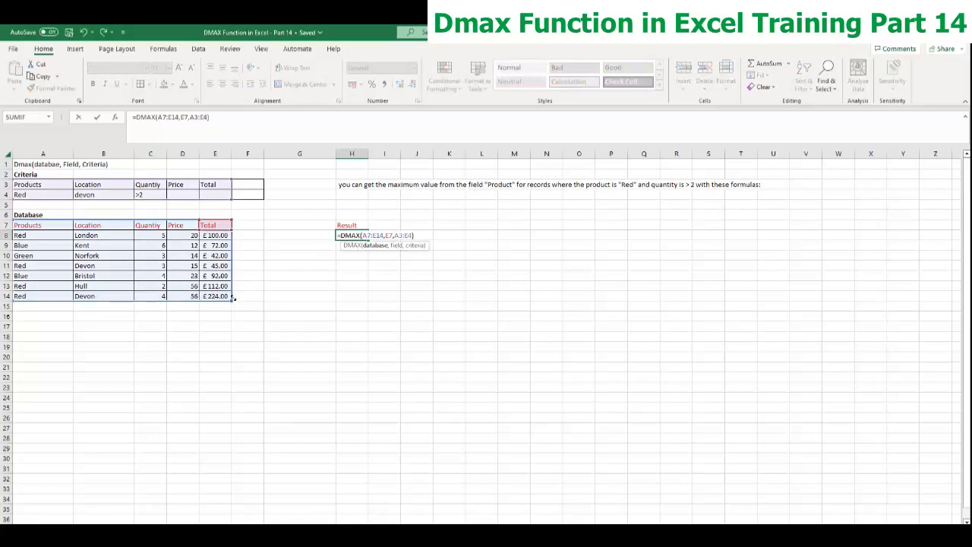
pyautogui.press('Return')
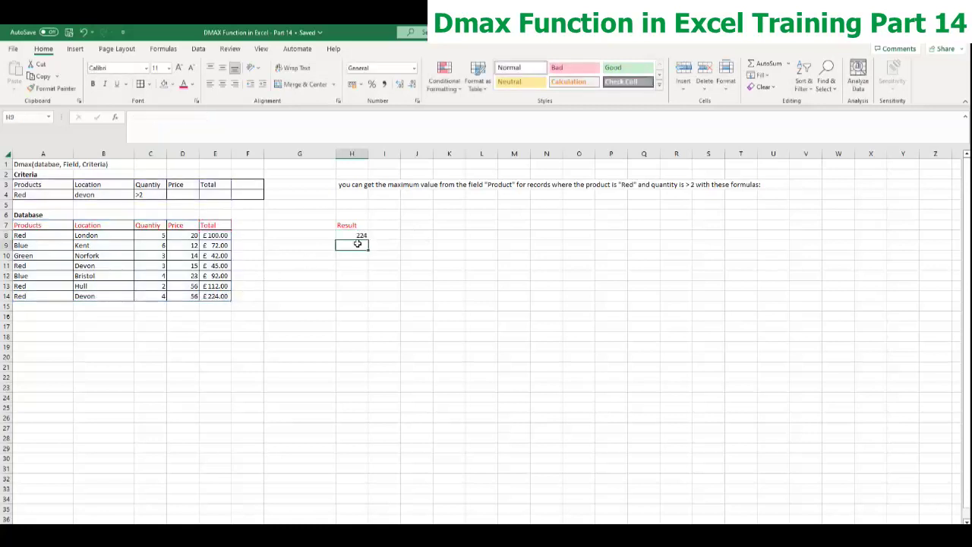
pyautogui.click(220, 297)
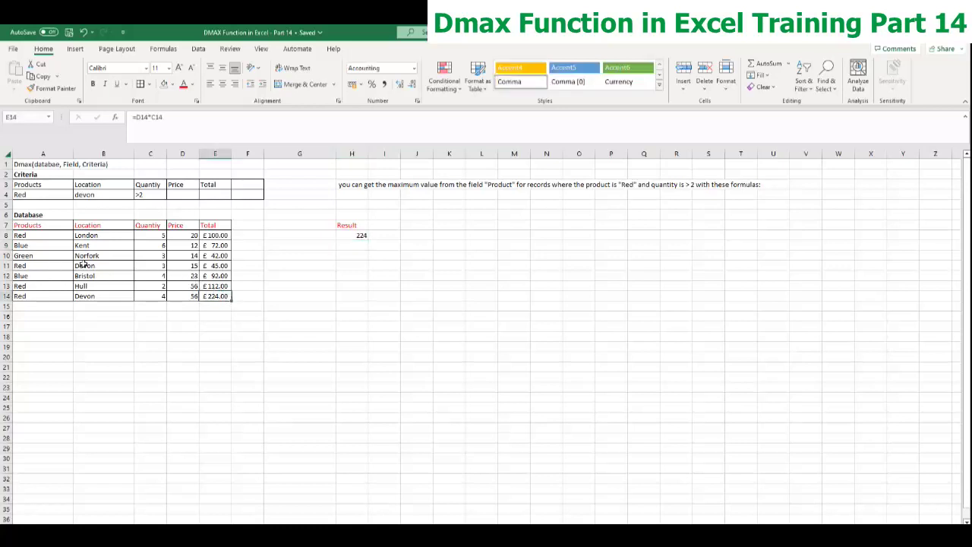
pyautogui.click(144, 267)
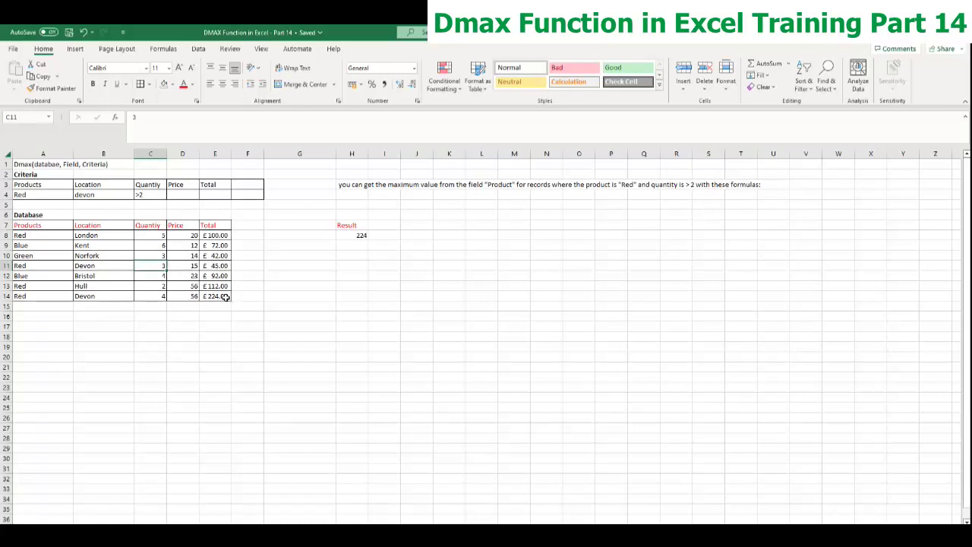
pyautogui.click(144, 195)
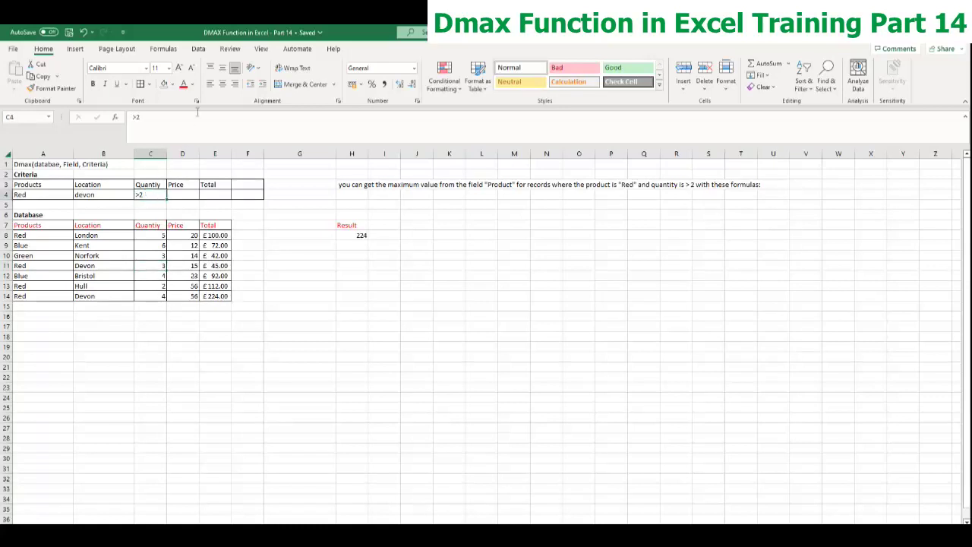
pyautogui.click(190, 123)
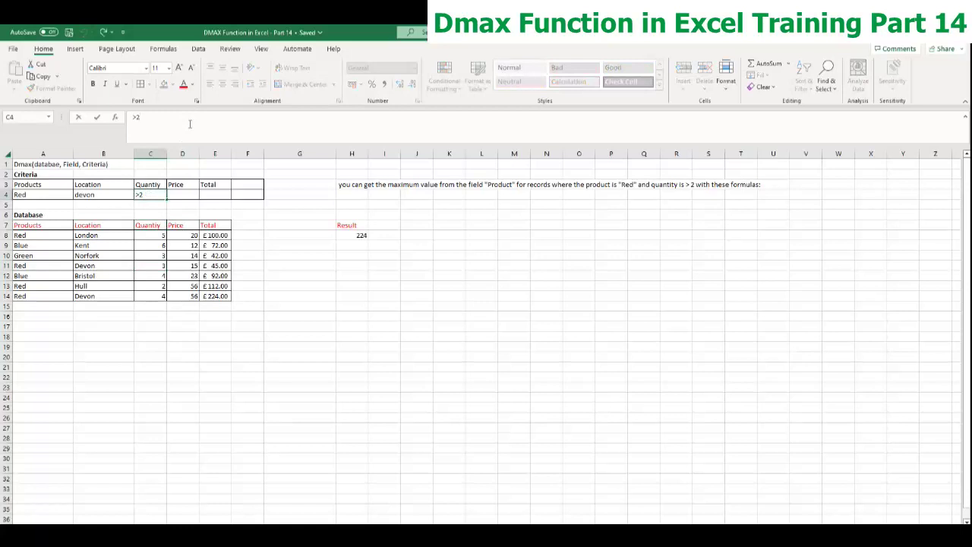
pyautogui.press('BackSpace')
pyautogui.press('BackSpace')
pyautogui.write('=3')
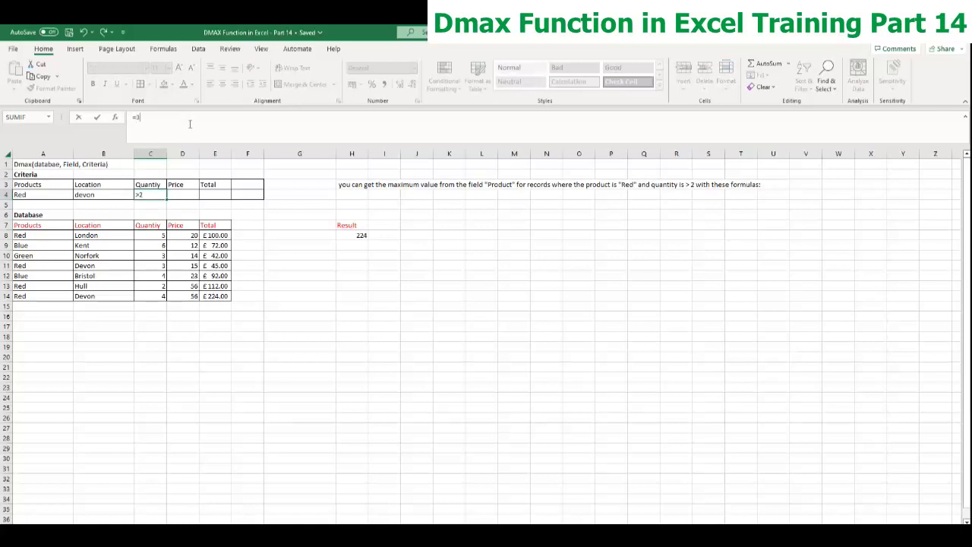
pyautogui.press('Return')
pyautogui.click(193, 266)
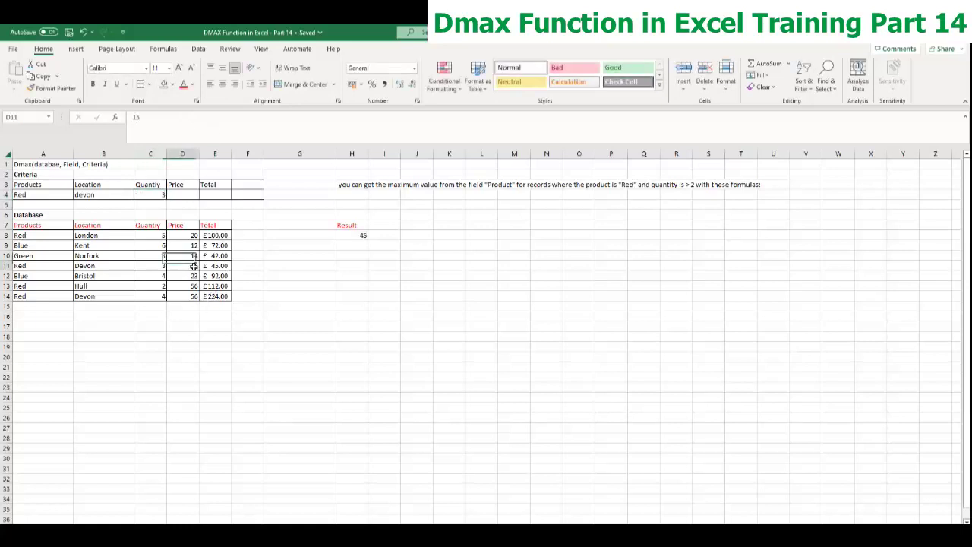
pyautogui.click(159, 194)
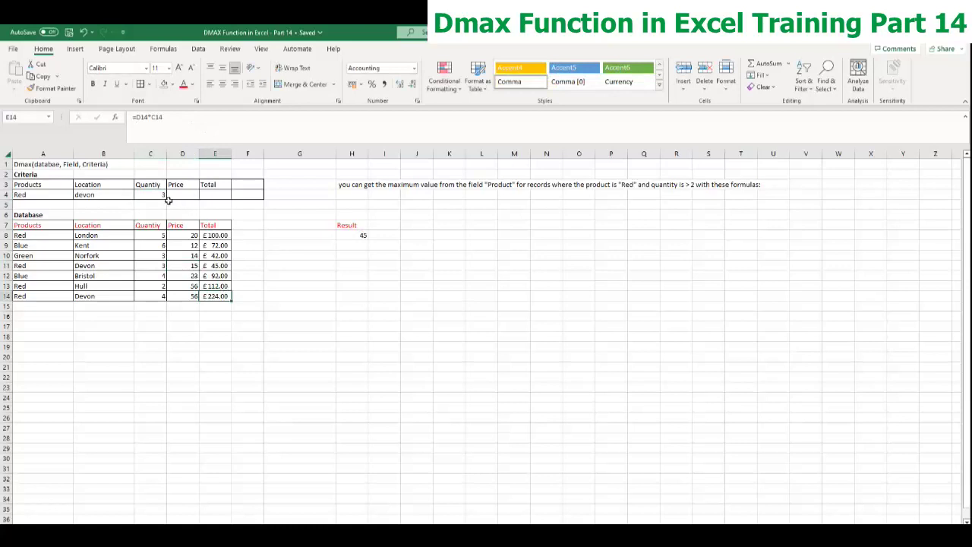
pyautogui.click(137, 118)
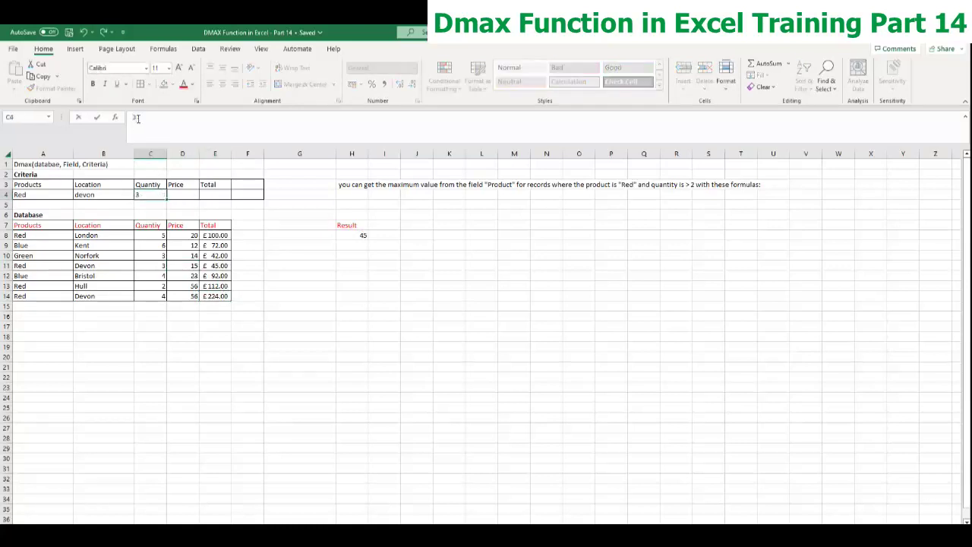
pyautogui.write('<')
pyautogui.press('Return')
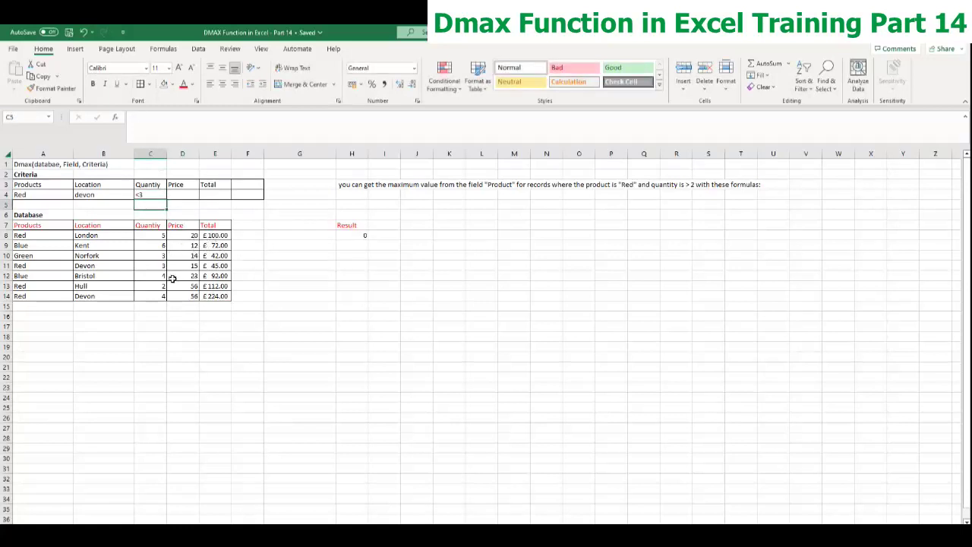
pyautogui.click(357, 236)
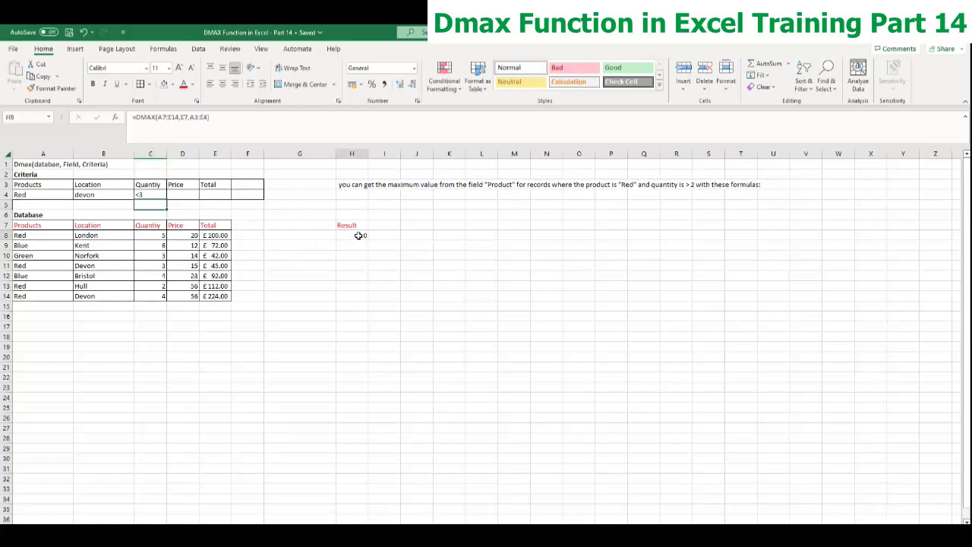
pyautogui.click(42, 266)
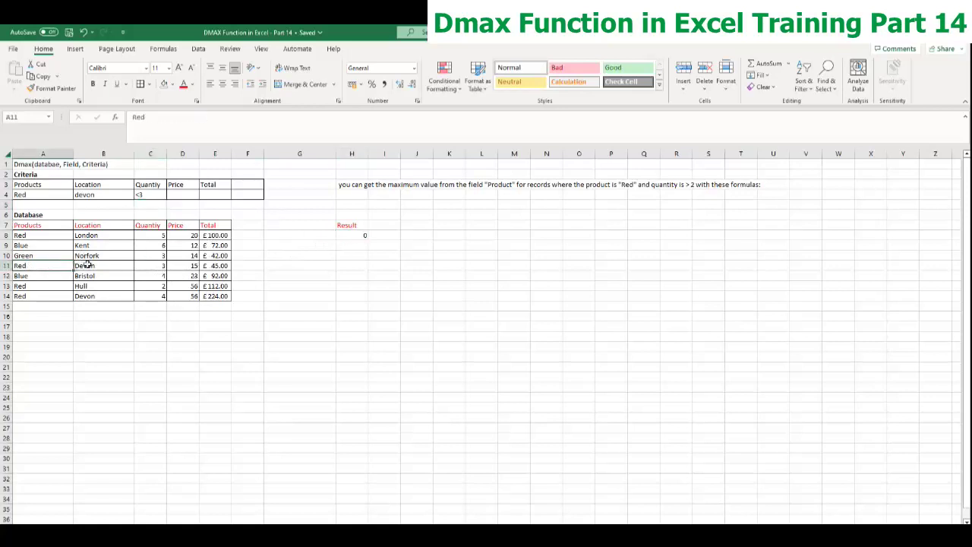
pyautogui.click(155, 268)
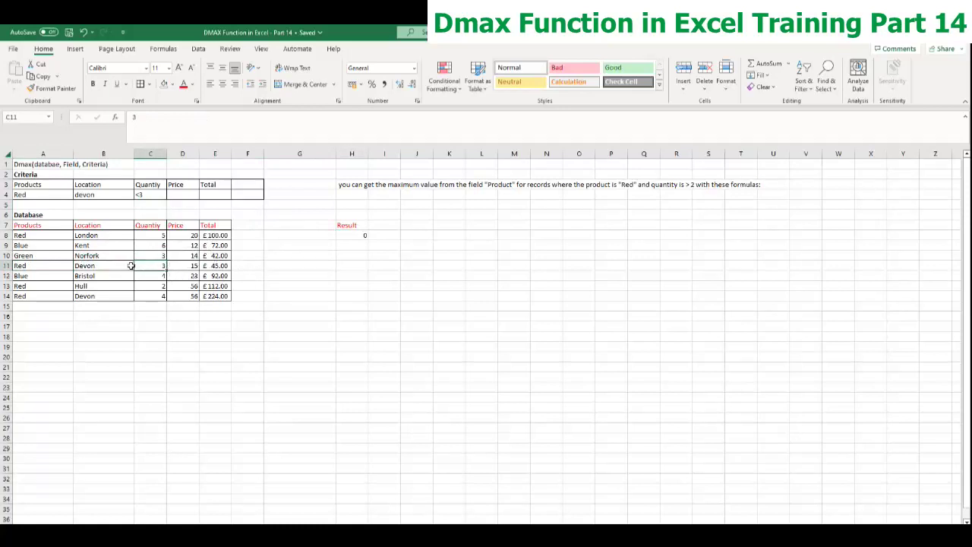
pyautogui.click(352, 237)
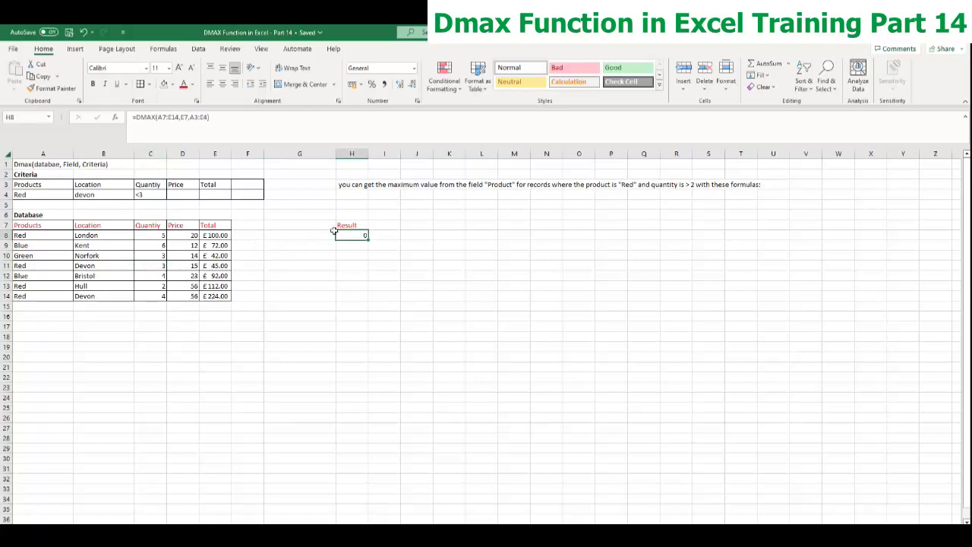
pyautogui.click(33, 195)
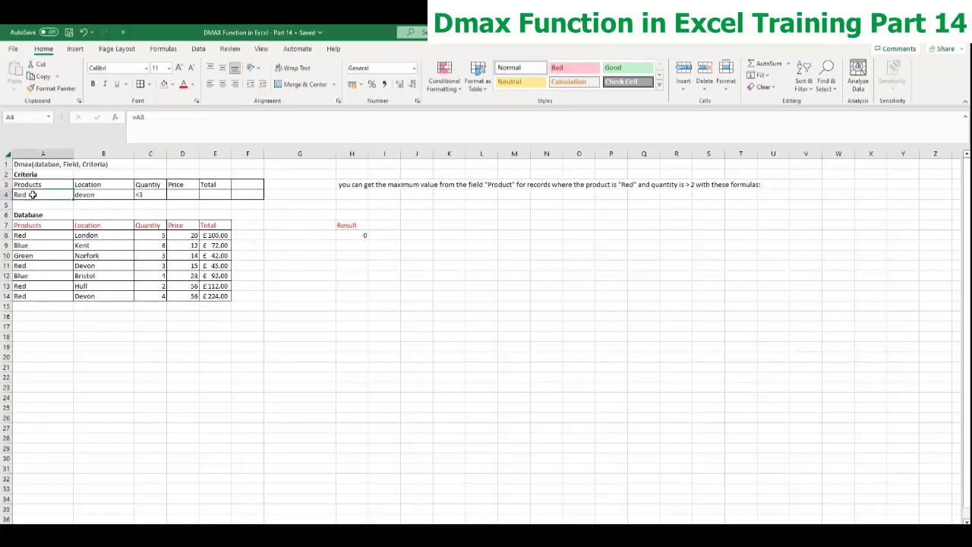
# Enter blue as the product criterion and kent as the location criterion.
pyautogui.write('b')
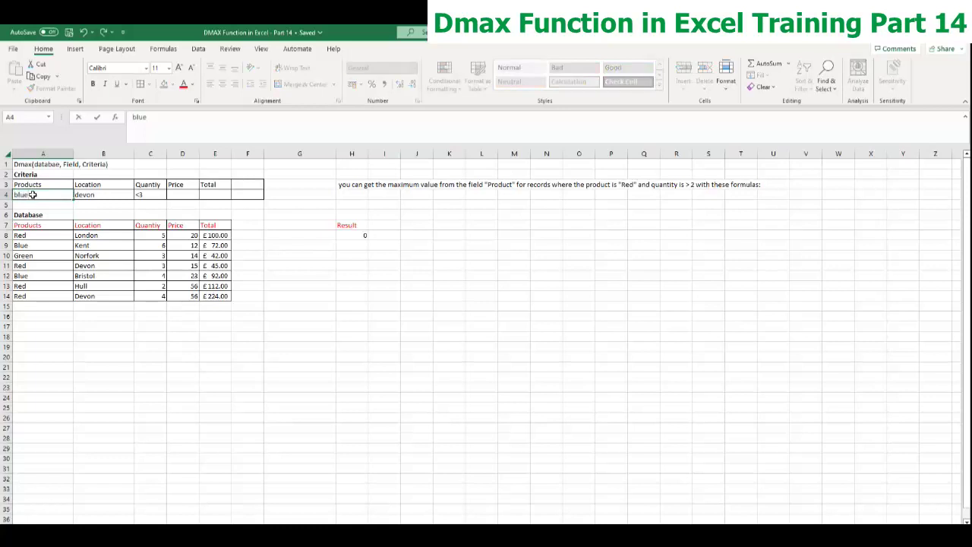
pyautogui.write('lue')
pyautogui.press('Tab')
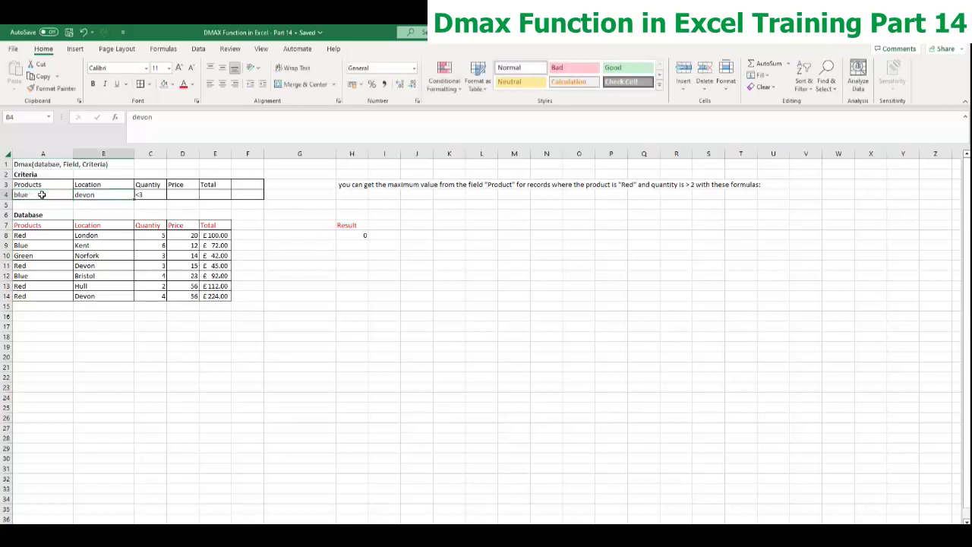
pyautogui.write('ke')
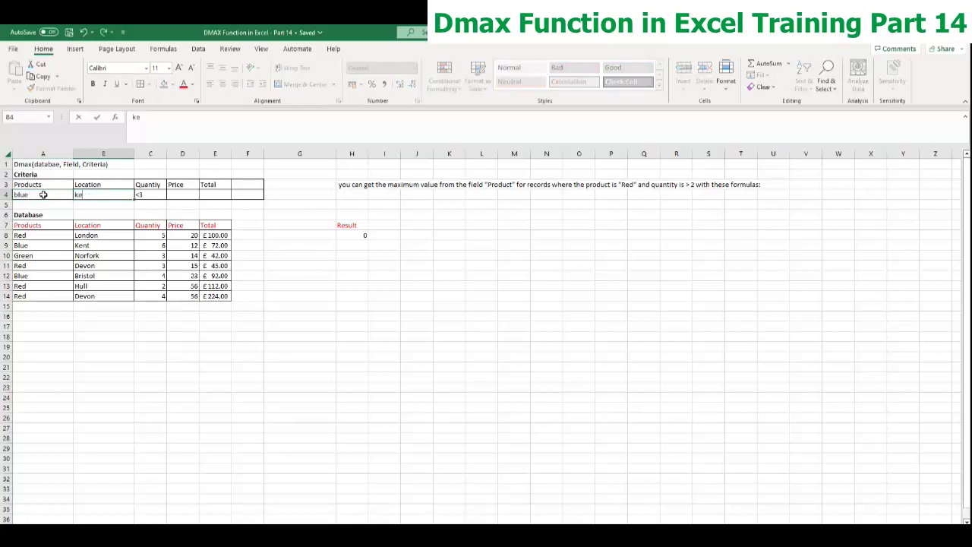
pyautogui.write('nt')
pyautogui.click(145, 222)
pyautogui.click(104, 191)
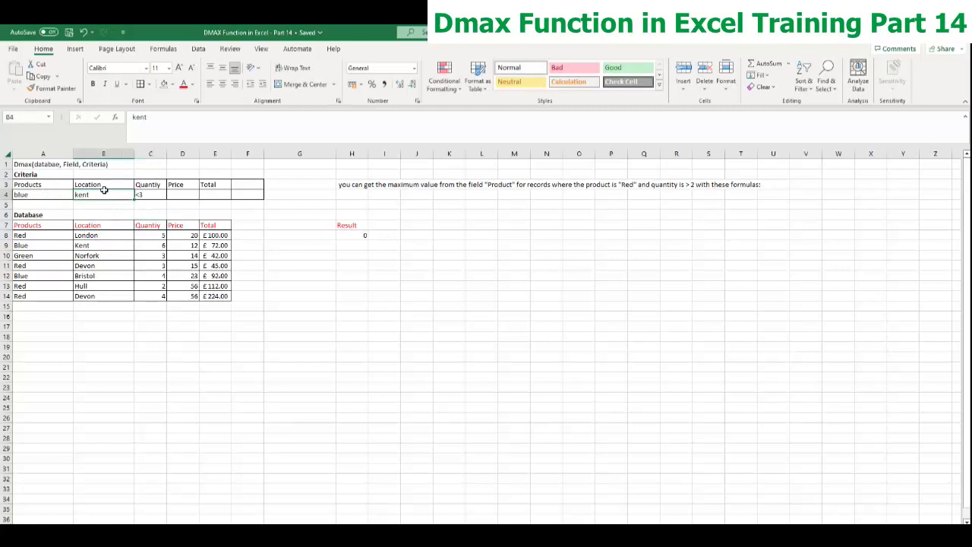
# Change the Quantity criterion from <3 to >3 and confirm the Result shows 72.
pyautogui.click(155, 195)
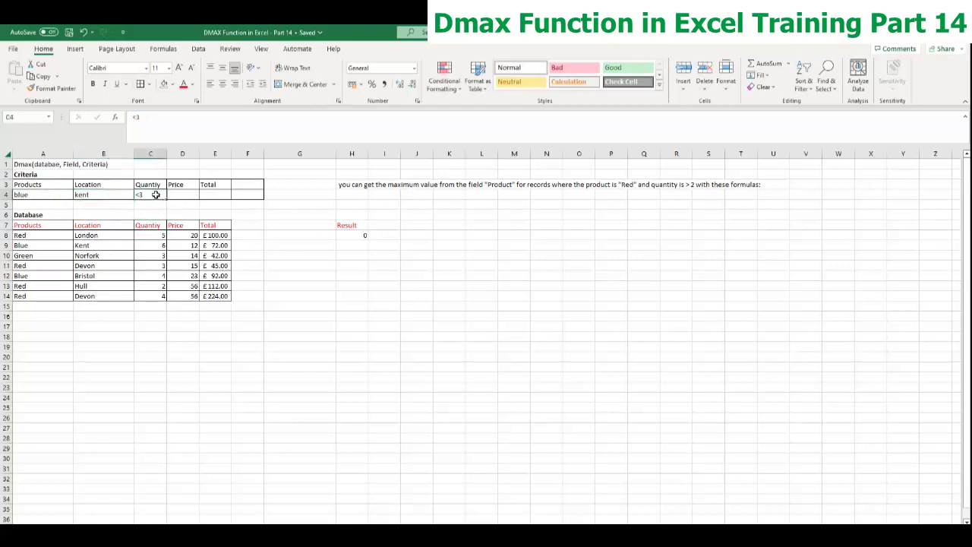
pyautogui.click(138, 118)
pyautogui.press('BackSpace')
pyautogui.write('>')
pyautogui.press('Return')
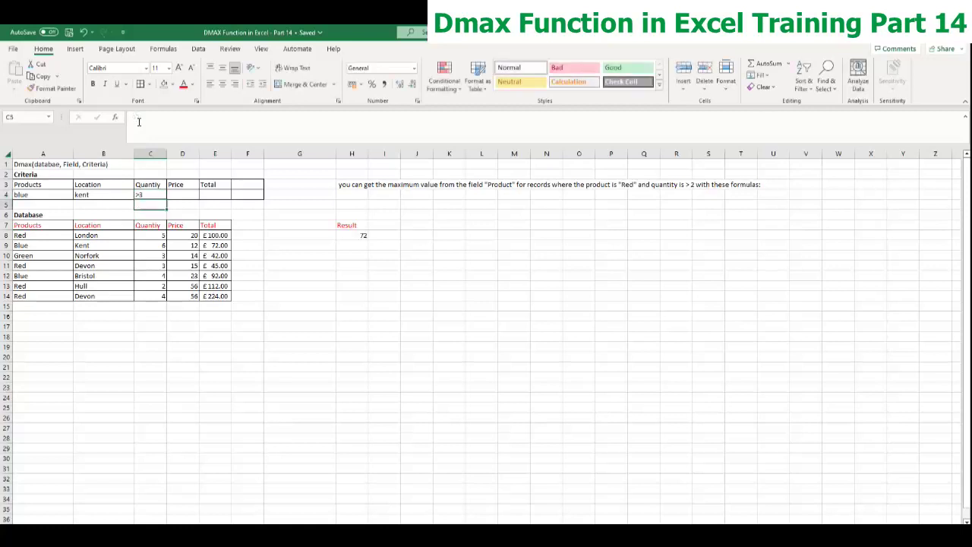
pyautogui.click(364, 236)
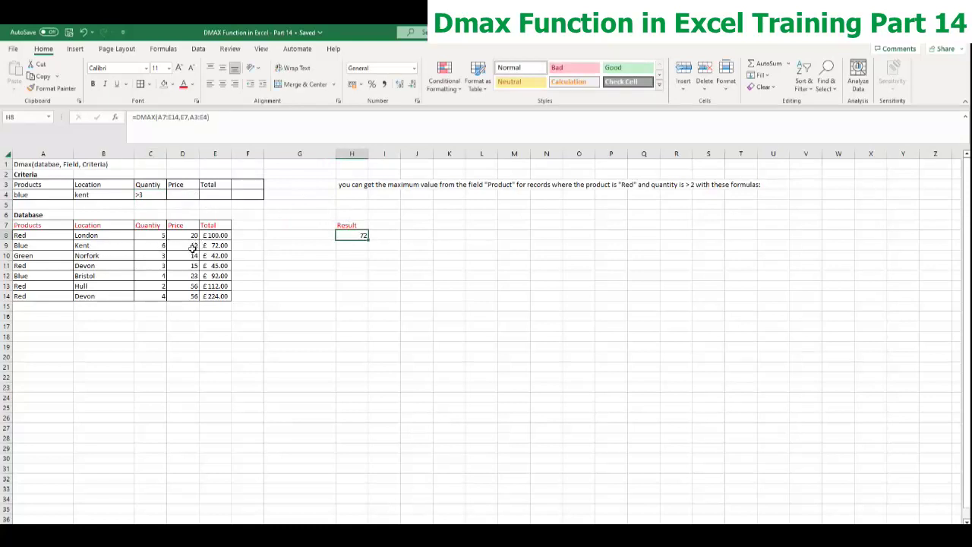
# Enter a >11 Price criterion in D4, then test it as <11.
pyautogui.click(186, 194)
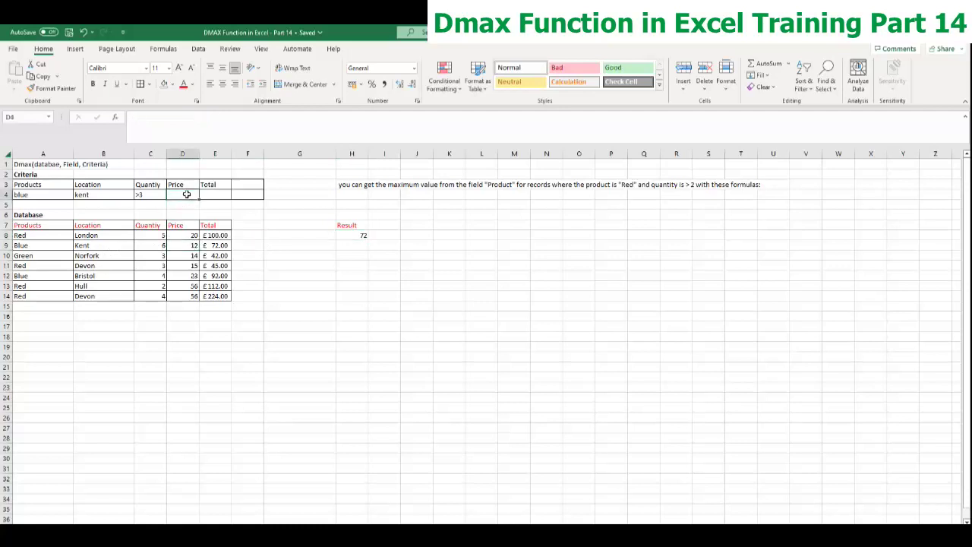
pyautogui.write('>')
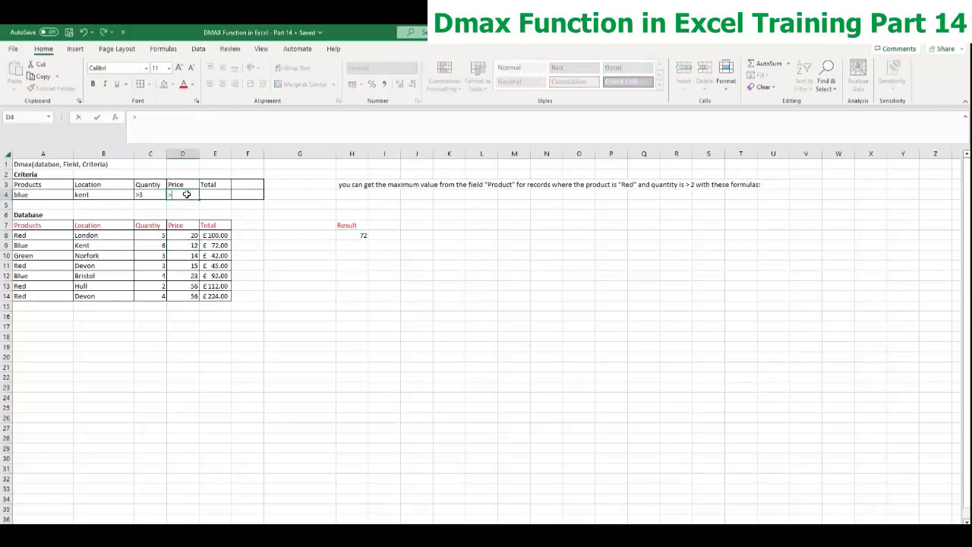
pyautogui.press('Return')
pyautogui.click(186, 194)
pyautogui.click(191, 125)
pyautogui.press('BackSpace')
pyautogui.press('BackSpace')
pyautogui.press('BackSpace')
pyautogui.write('1')
pyautogui.press('BackSpace')
pyautogui.write('<111')
pyautogui.press('Return')
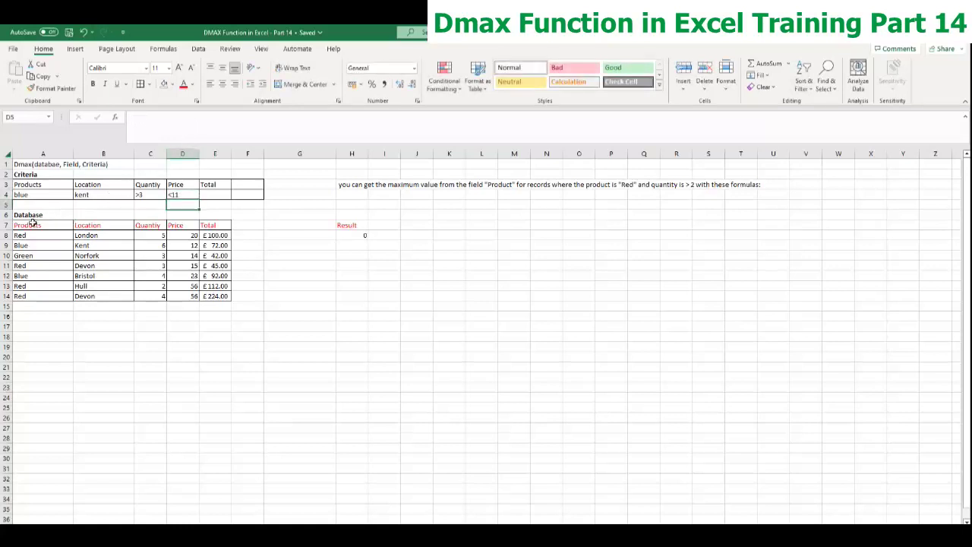
pyautogui.click(46, 247)
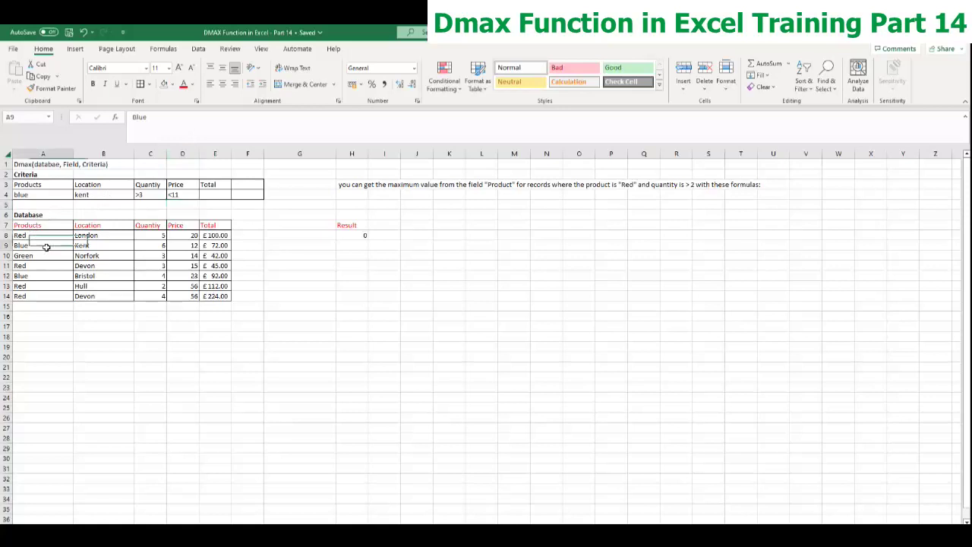
pyautogui.click(104, 246)
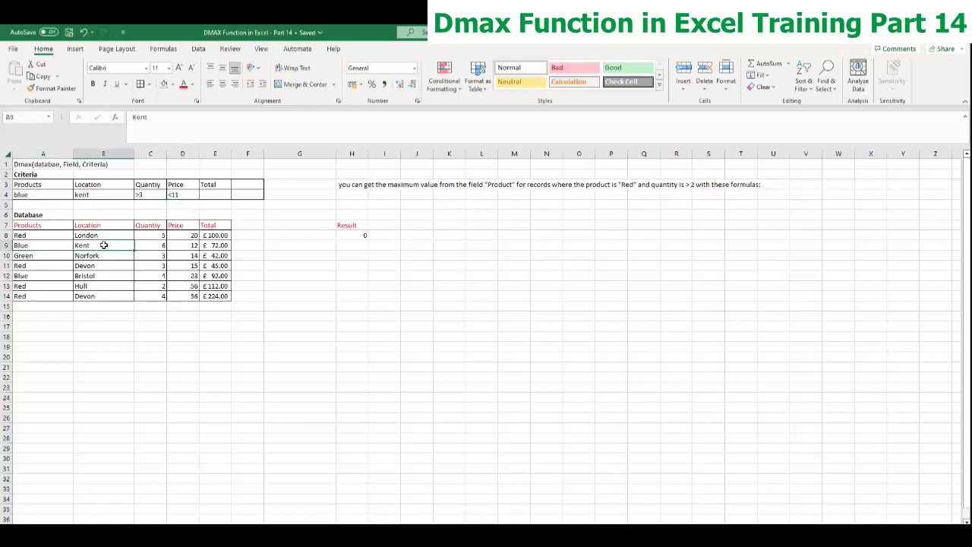
pyautogui.click(162, 249)
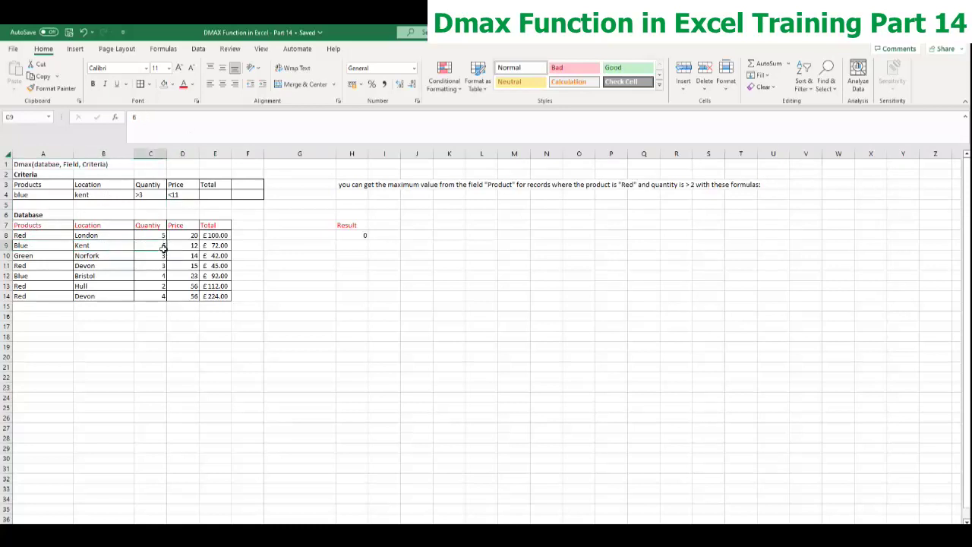
pyautogui.click(142, 195)
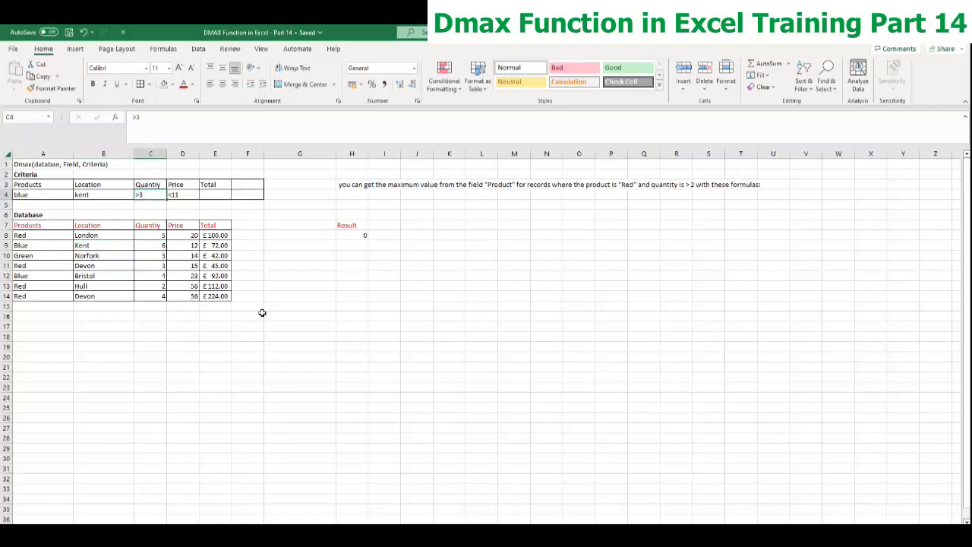
pyautogui.click(190, 249)
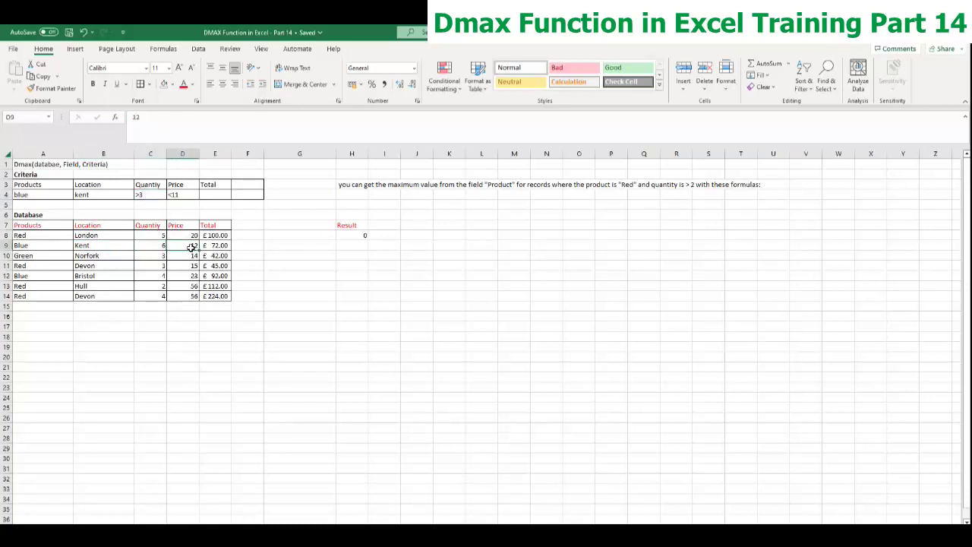
pyautogui.click(363, 236)
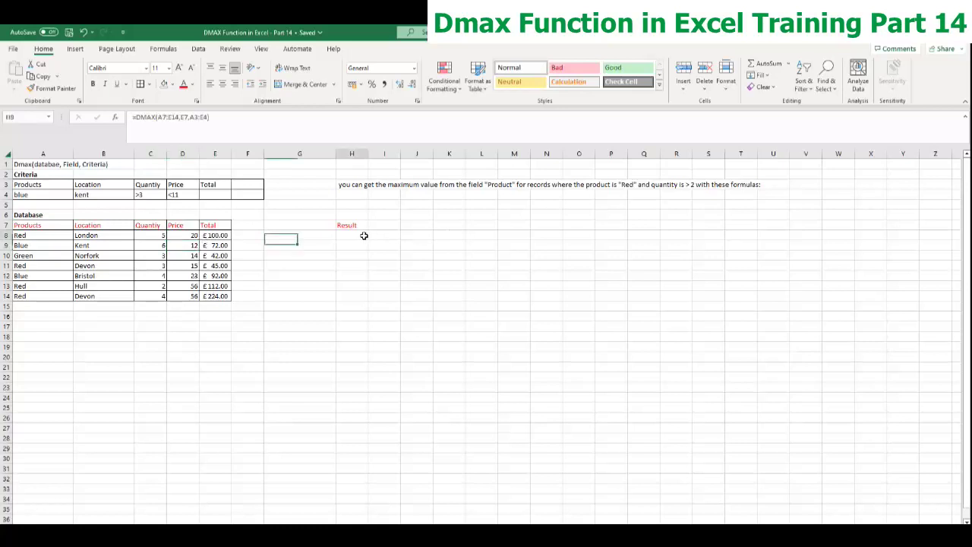
pyautogui.click(170, 194)
pyautogui.click(138, 118)
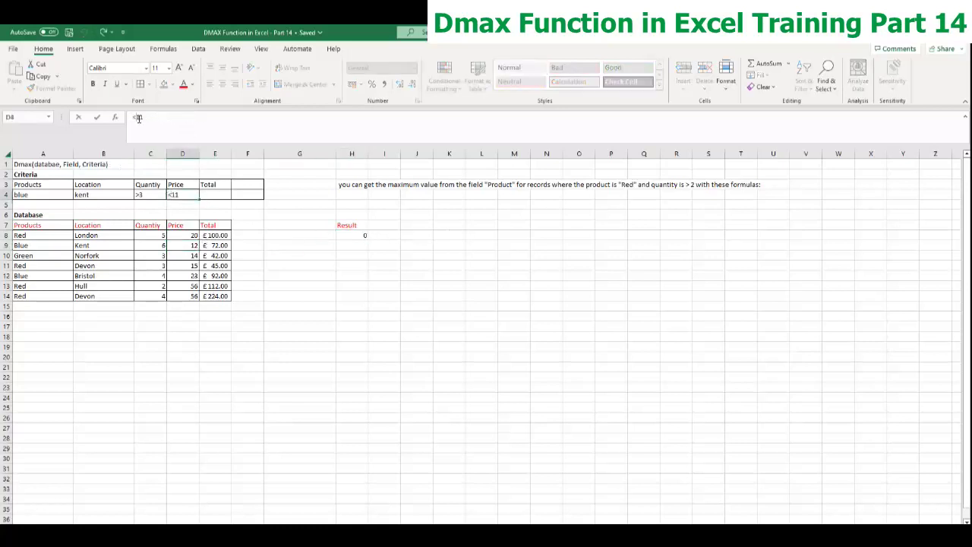
pyautogui.press('Return')
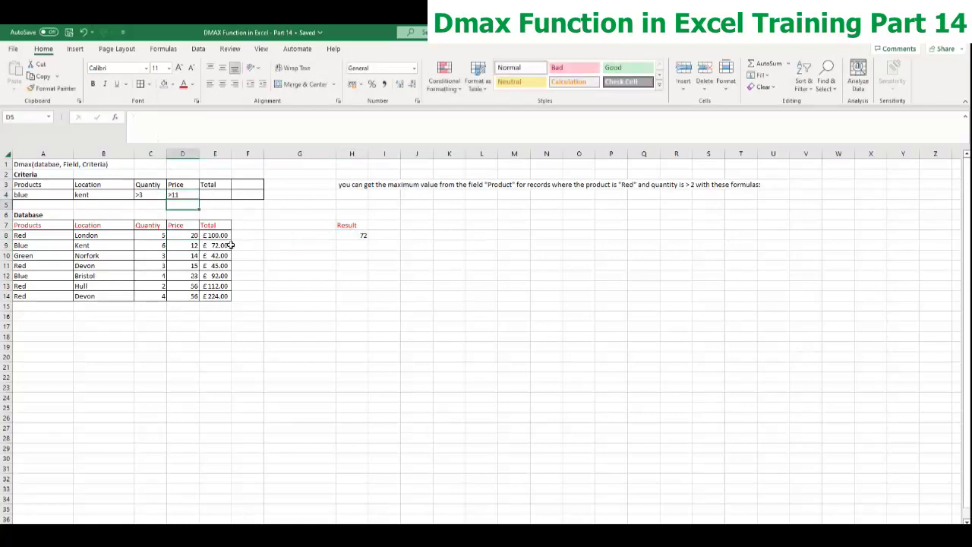
pyautogui.click(342, 237)
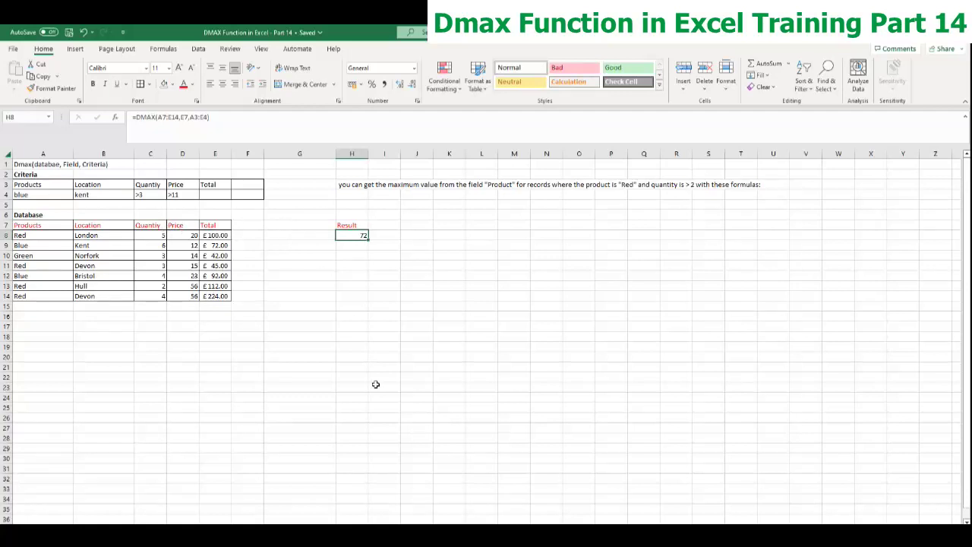
pyautogui.click(277, 258)
pyautogui.moveTo(61, 228); pyautogui.dragTo(226, 298)
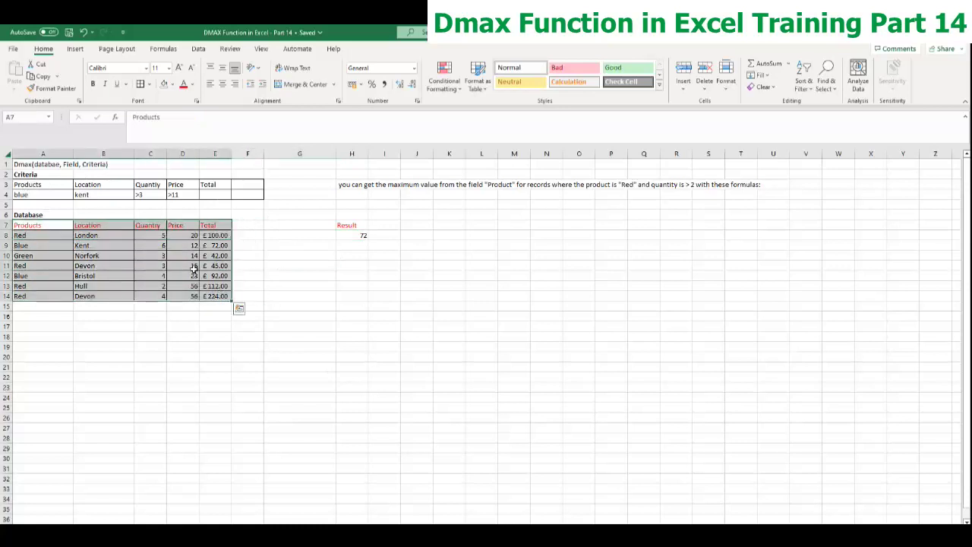
pyautogui.click(21, 184)
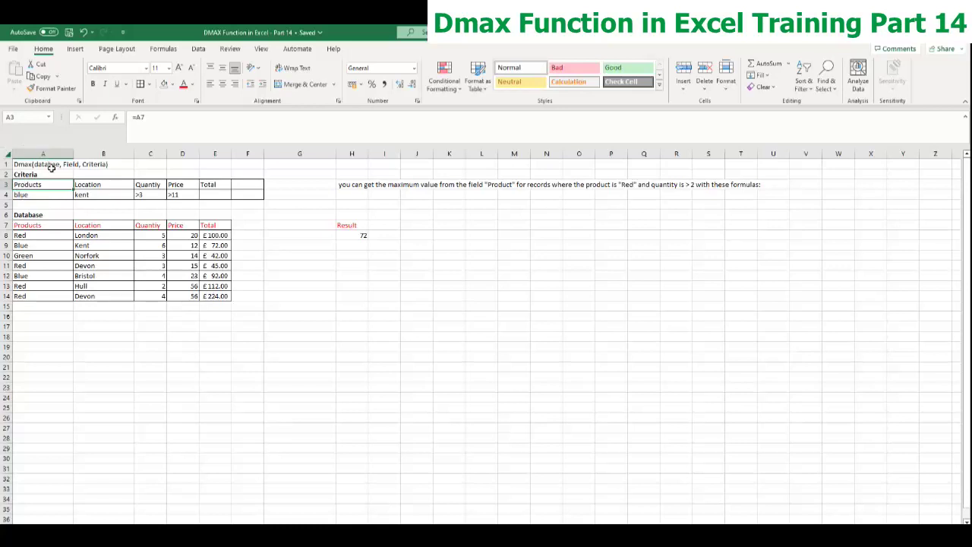
pyautogui.moveTo(28, 185); pyautogui.dragTo(220, 187)
pyautogui.moveTo(17, 225); pyautogui.dragTo(212, 226)
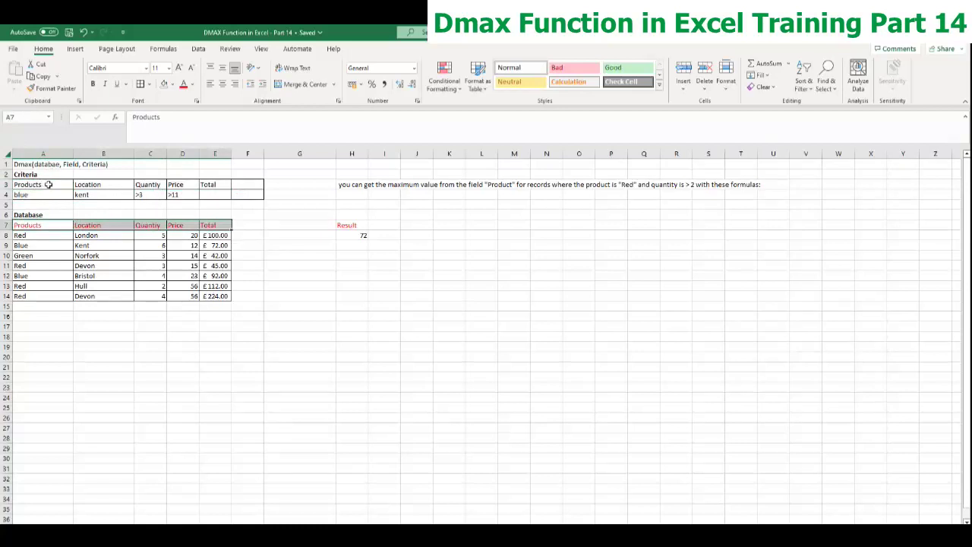
pyautogui.moveTo(48, 185); pyautogui.dragTo(48, 192)
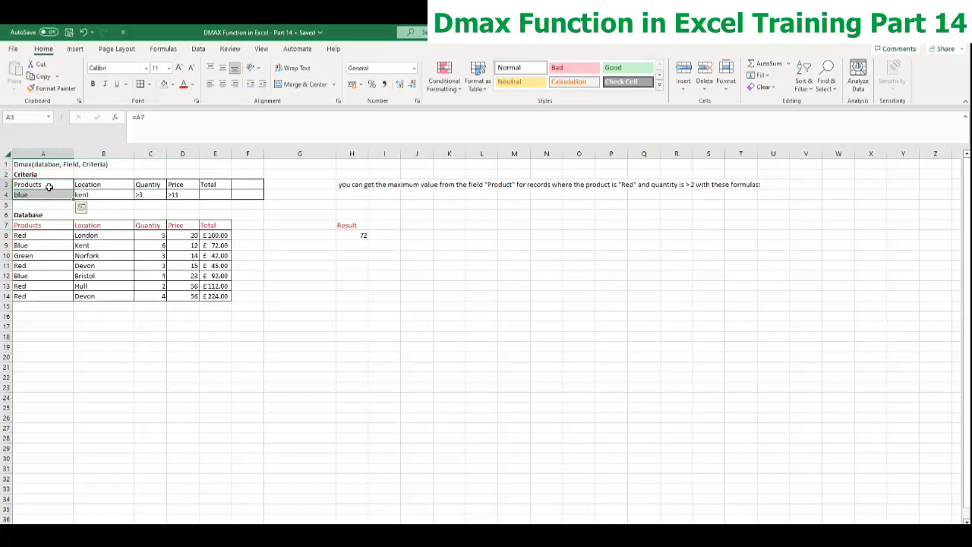
pyautogui.click(48, 186)
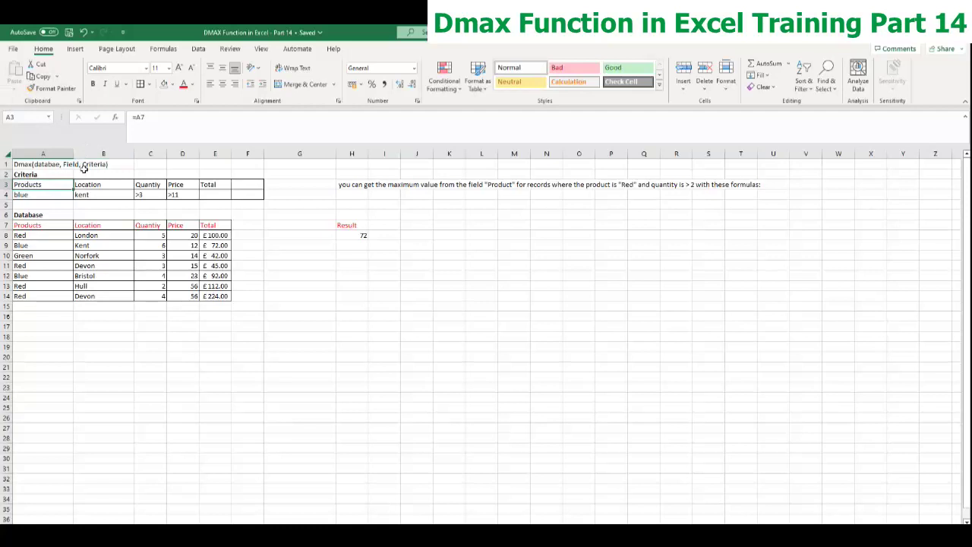
pyautogui.moveTo(47, 185); pyautogui.dragTo(196, 188)
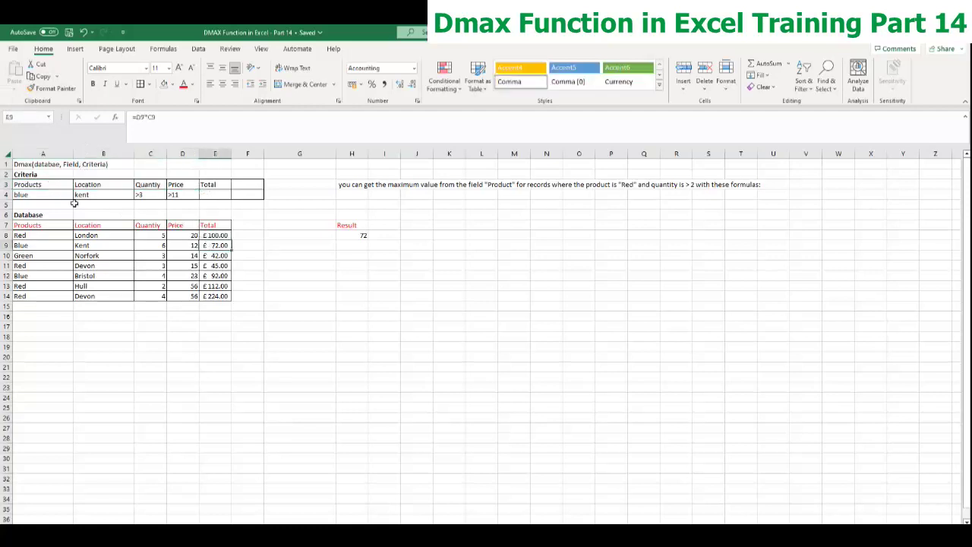
pyautogui.moveTo(34, 199)
pyautogui.mouseDown()
pyautogui.moveTo(182, 199)
pyautogui.moveTo(41, 197)
pyautogui.mouseUp()
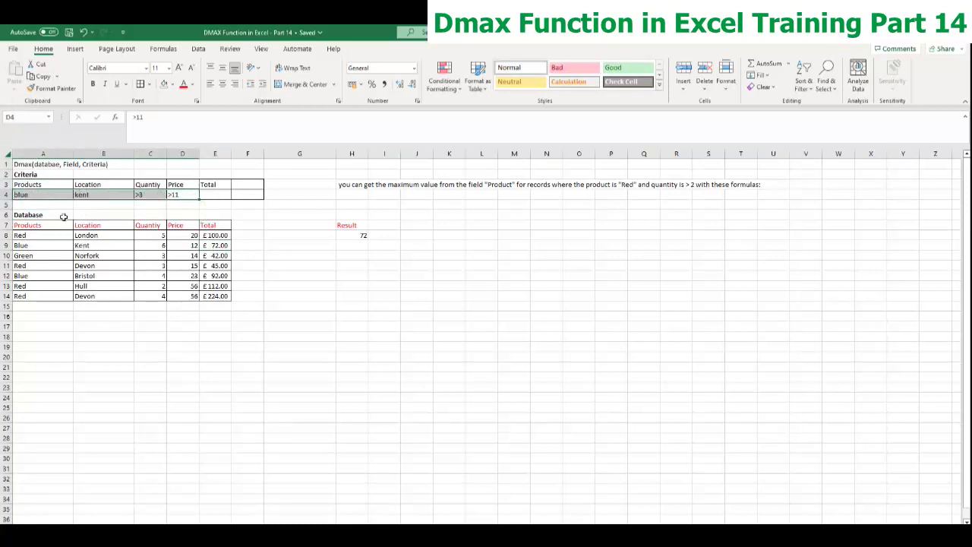
pyautogui.click(56, 194)
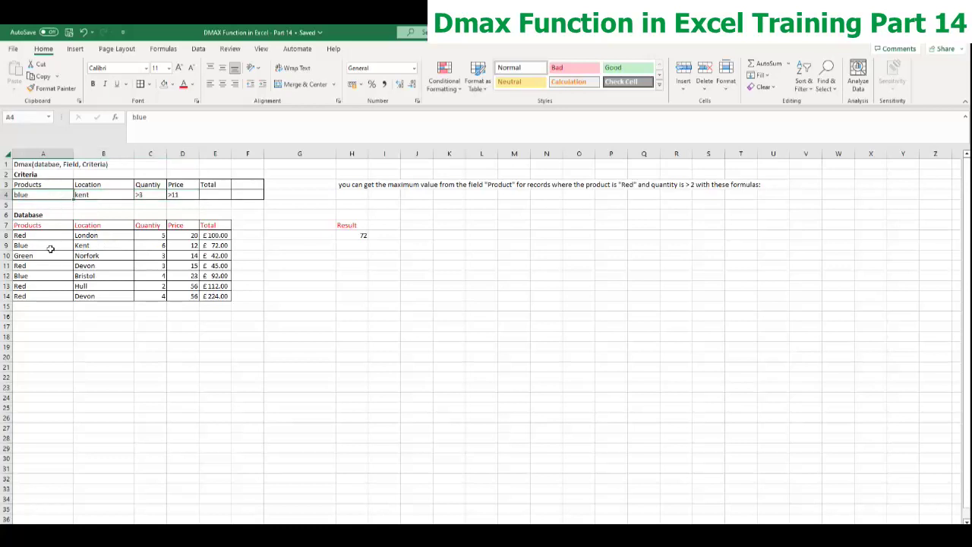
pyautogui.click(96, 195)
pyautogui.click(114, 236)
pyautogui.click(114, 266)
pyautogui.click(114, 236)
pyautogui.click(161, 195)
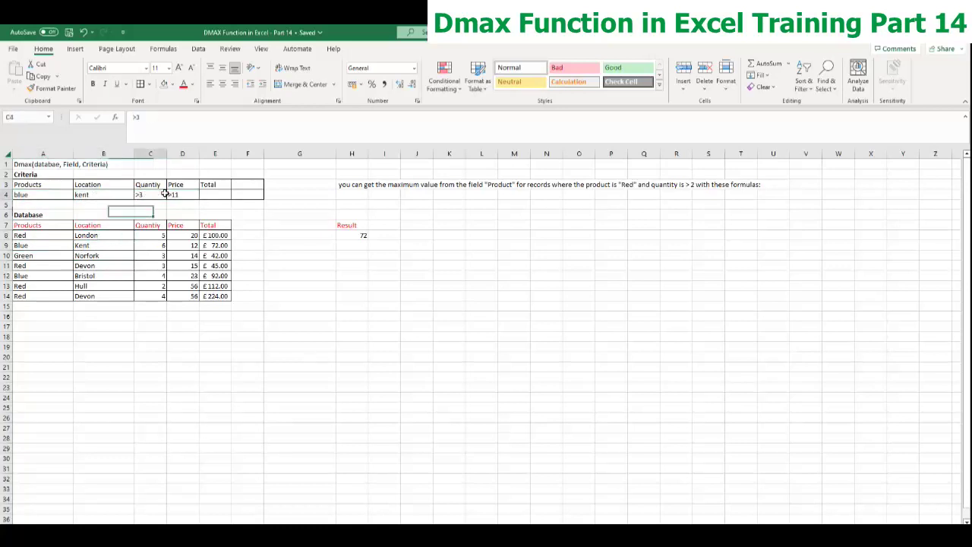
pyautogui.click(26, 195)
pyautogui.moveTo(26, 195); pyautogui.dragTo(188, 195)
pyautogui.click(188, 195)
pyautogui.click(188, 195)
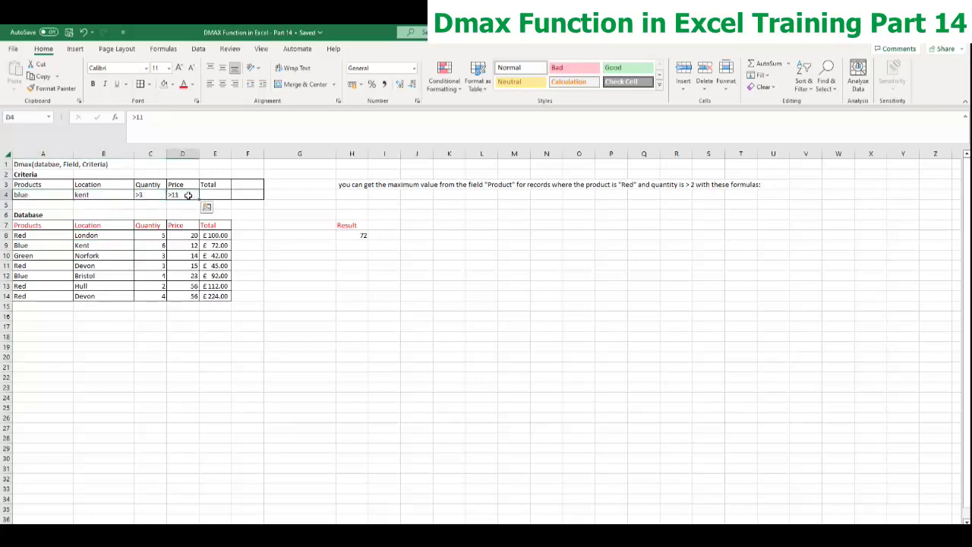
pyautogui.moveTo(21, 195); pyautogui.dragTo(215, 195)
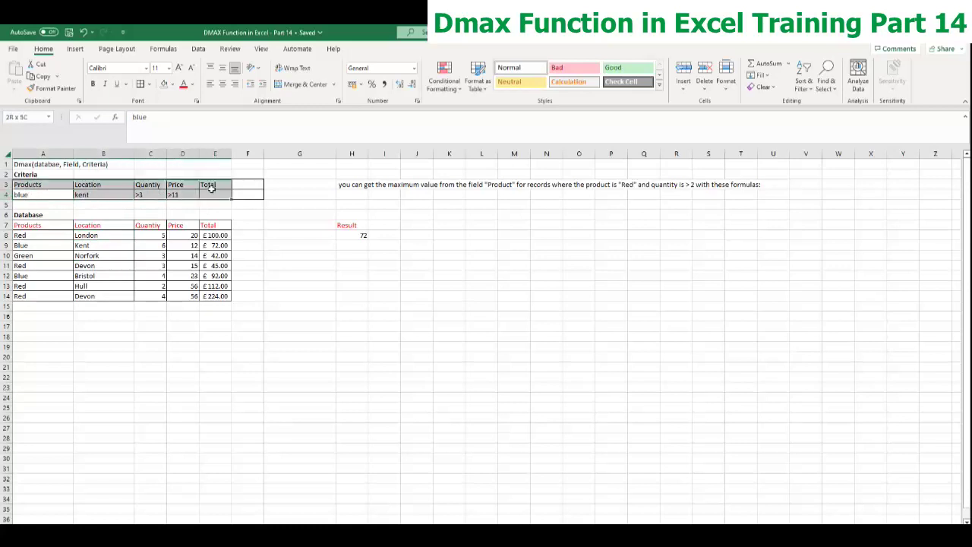
pyautogui.click(366, 237)
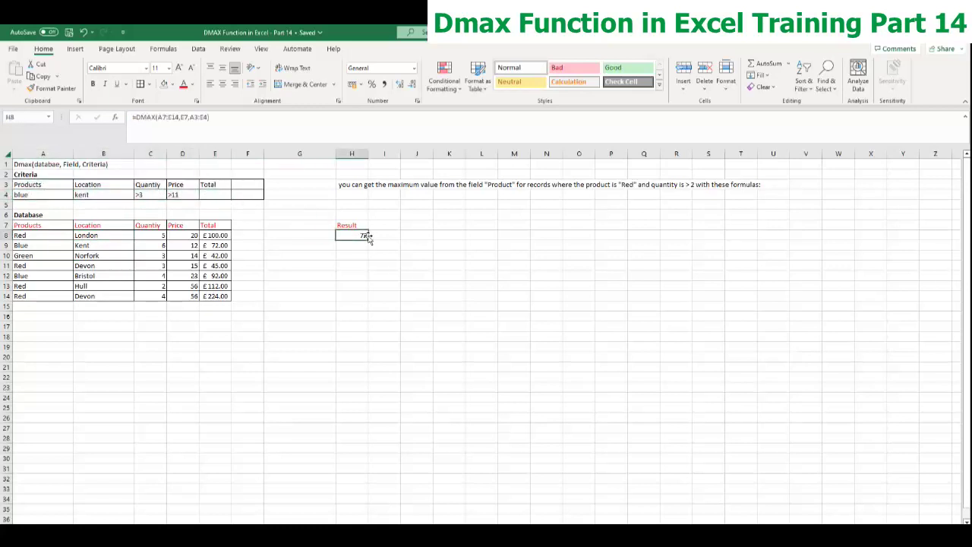
# Switch to the House Prices sheet and delete the old 250800 DMAX result in I6.
pyautogui.hotkey('ctrl', 'pagedown')
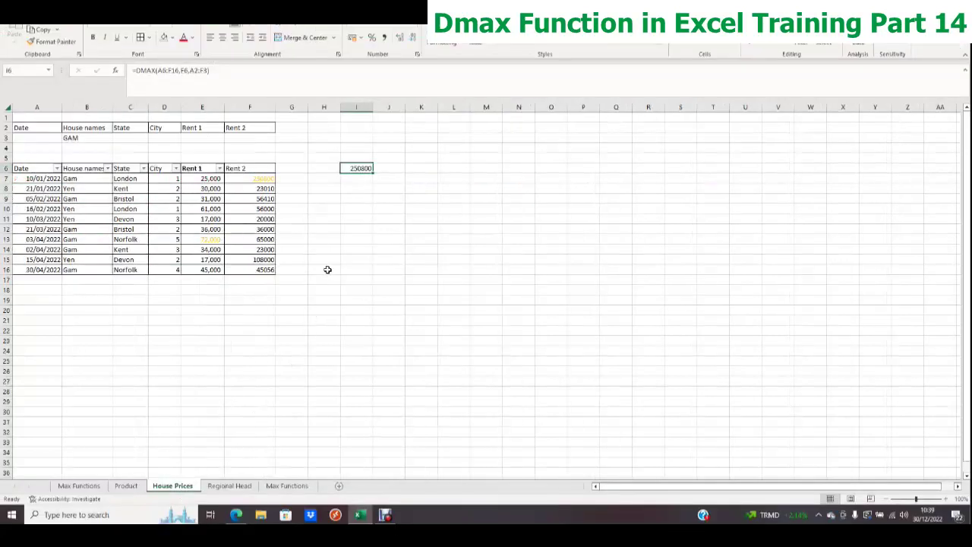
pyautogui.click(336, 259)
pyautogui.click(354, 169)
pyautogui.press('Delete')
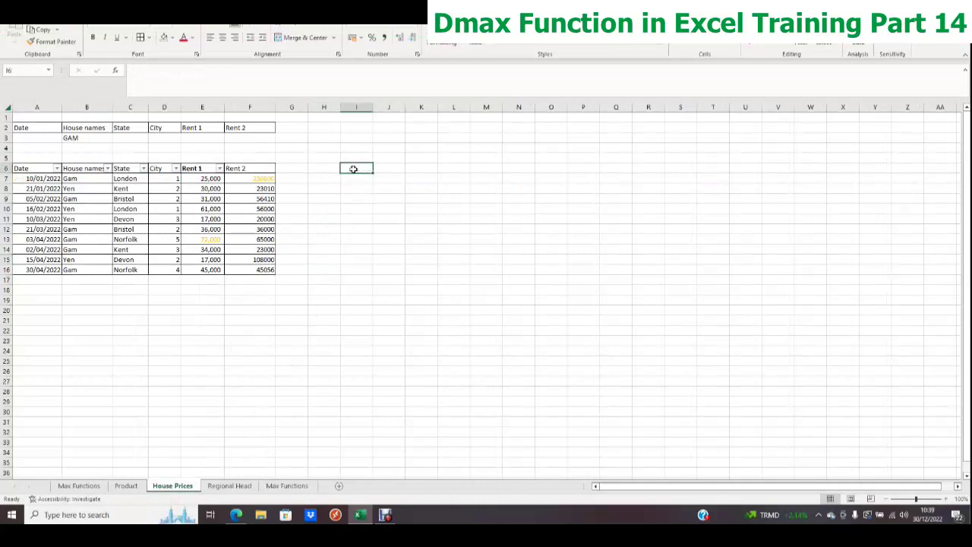
pyautogui.click(350, 189)
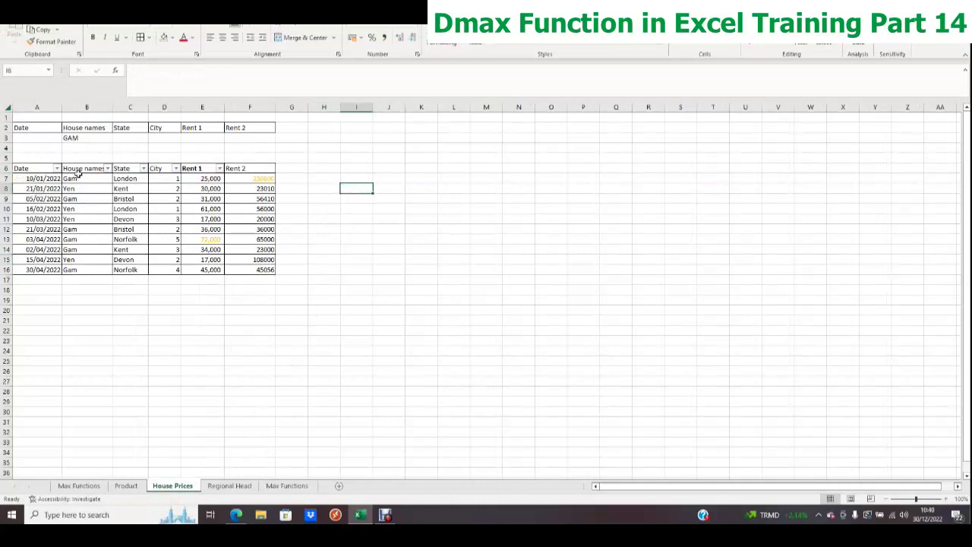
# Highlight the House names, State and City columns to explain the rent table.
pyautogui.moveTo(91, 179); pyautogui.dragTo(97, 261)
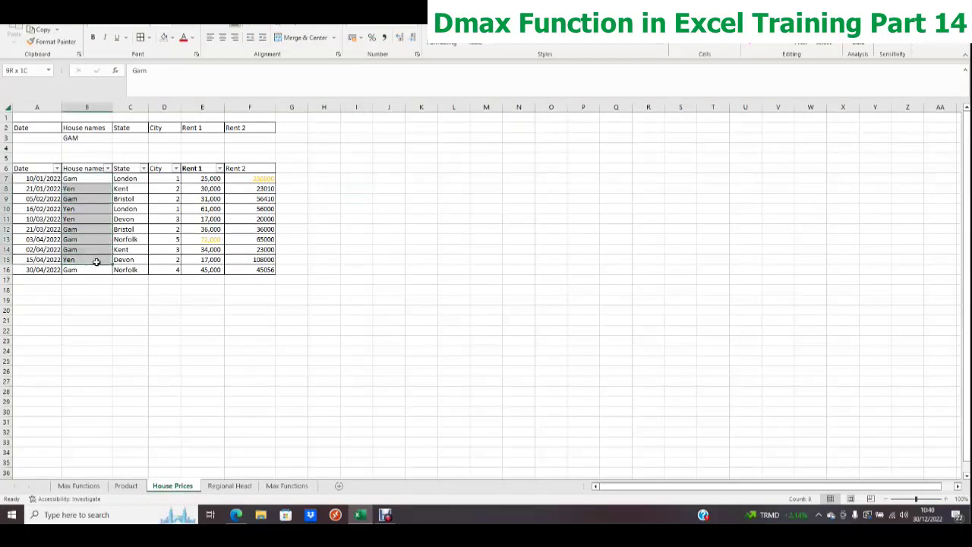
pyautogui.click(127, 179)
pyautogui.moveTo(169, 178); pyautogui.dragTo(168, 272)
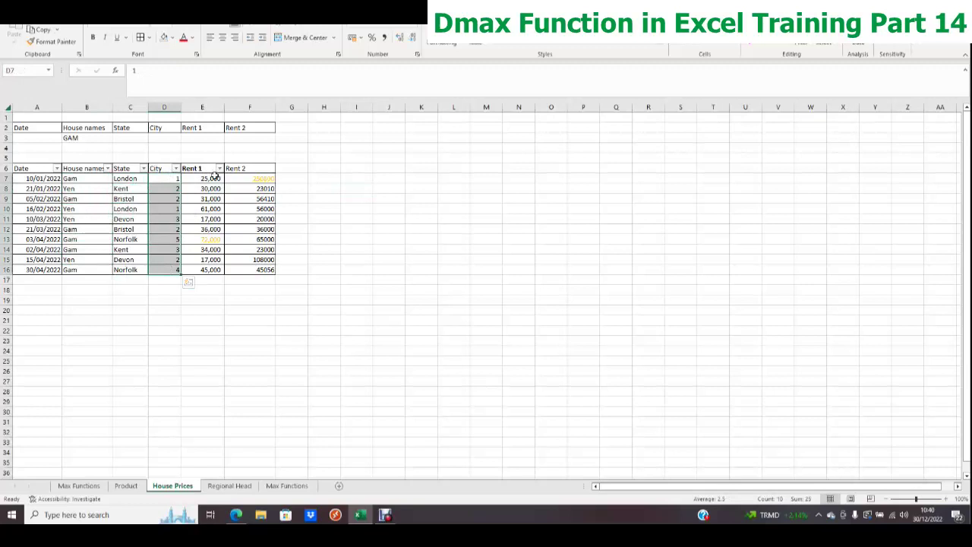
pyautogui.click(215, 177)
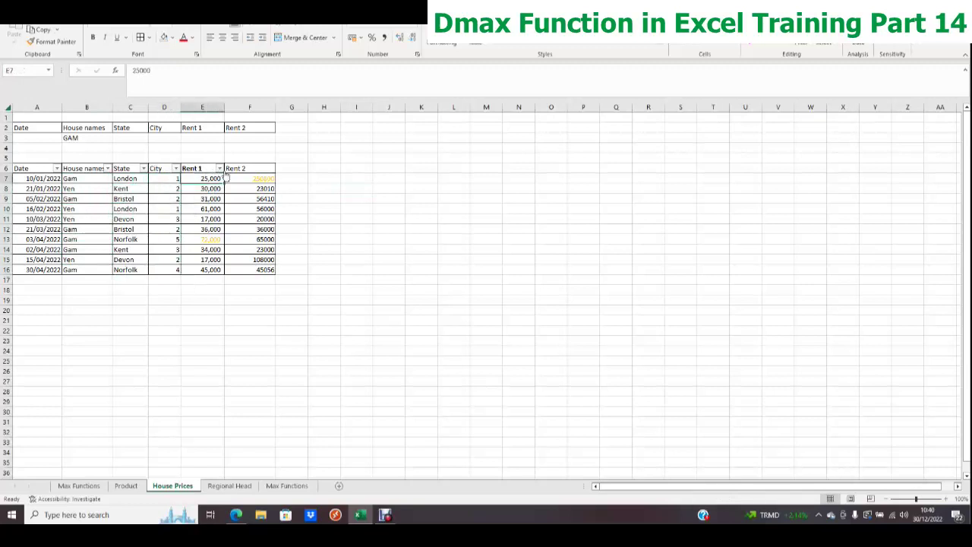
# Add a 'Database' label in A5 and a 'Criteria' label in A1 above the rent table.
pyautogui.moveTo(203, 168); pyautogui.dragTo(263, 177)
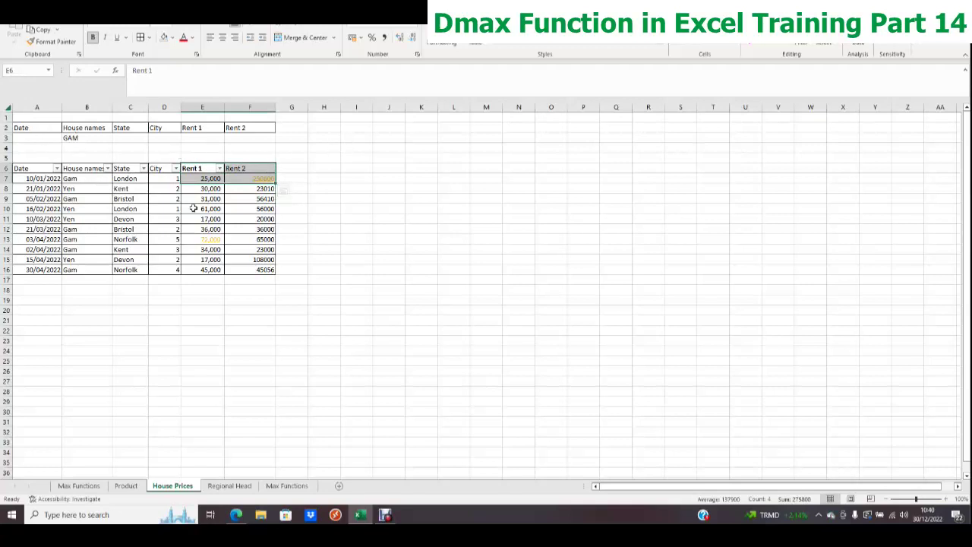
pyautogui.click(35, 158)
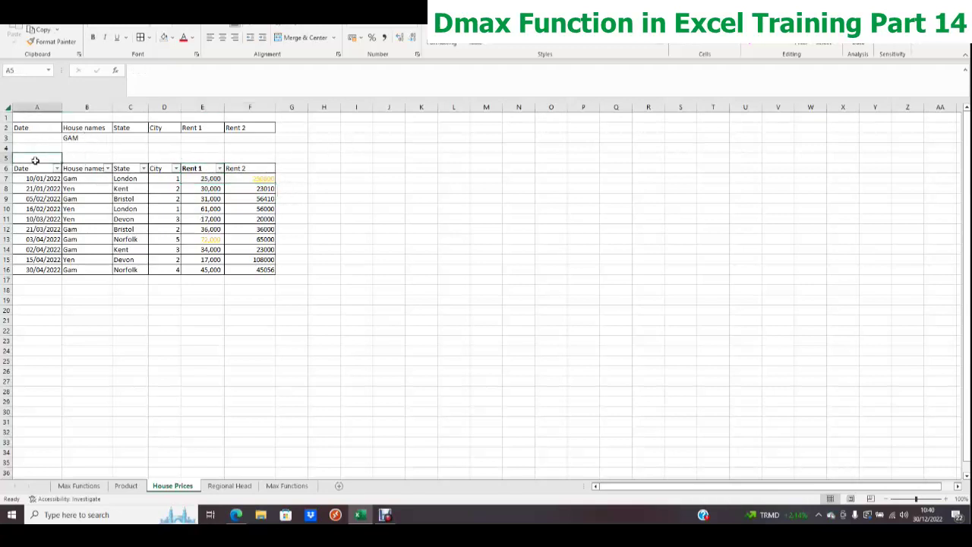
pyautogui.write('Database')
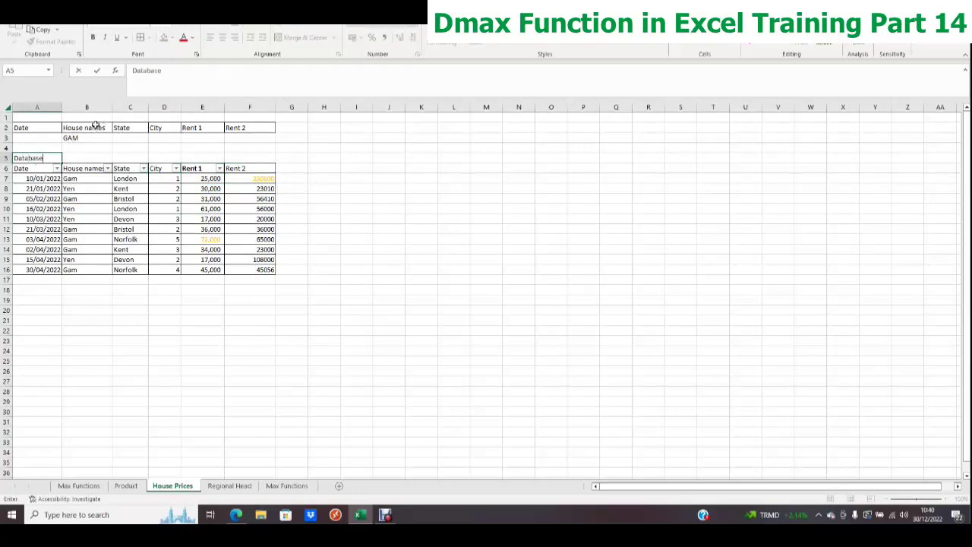
pyautogui.click(35, 117)
pyautogui.write('Criteri')
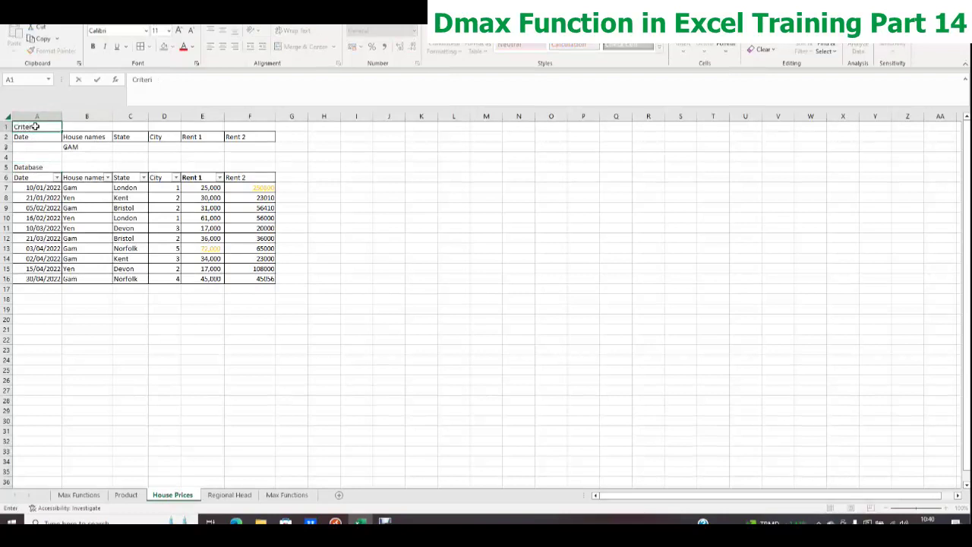
pyautogui.click(67, 137)
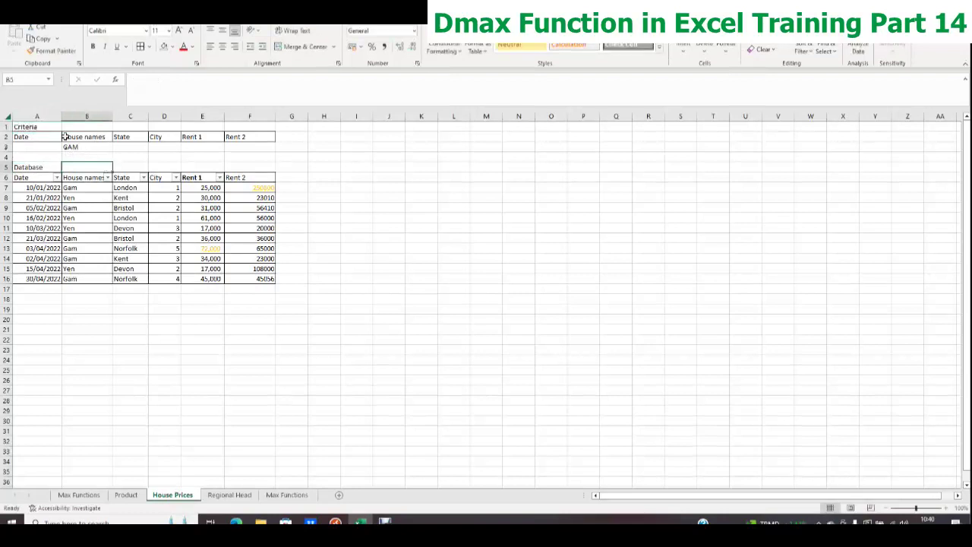
pyautogui.click(24, 127)
pyautogui.click(38, 168)
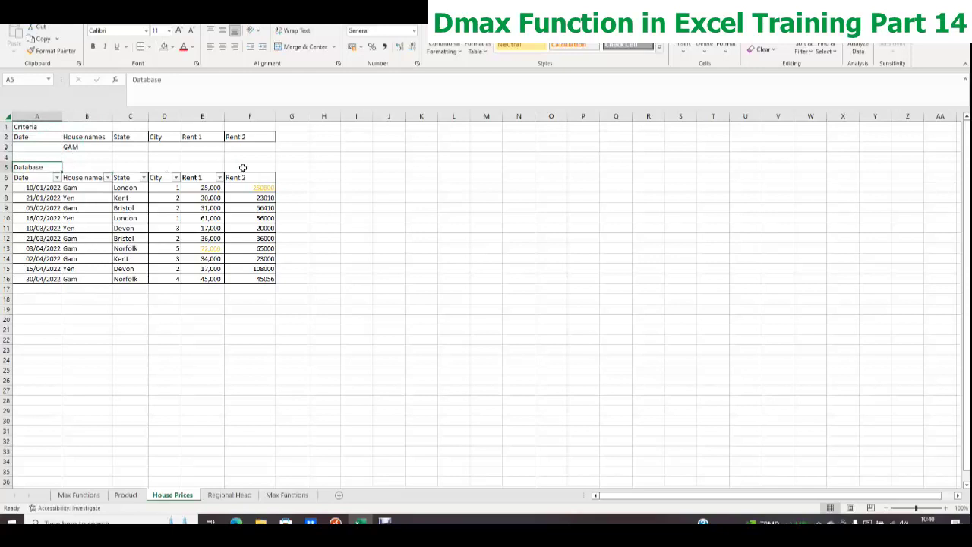
pyautogui.click(332, 178)
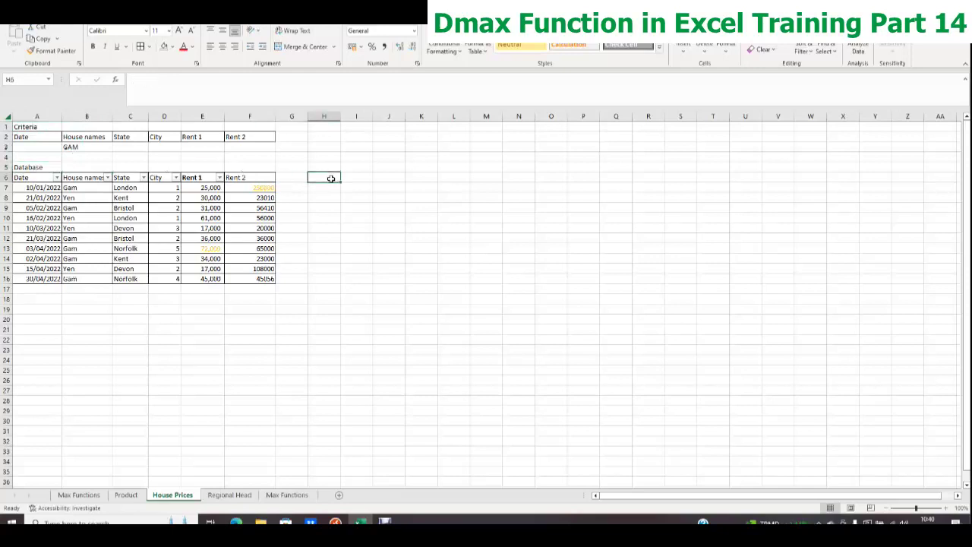
# Enter =DMAX(A6:F16,E6,A2:F3) in H6, returning the highest Rent 1 of 72000.
pyautogui.write('=d')
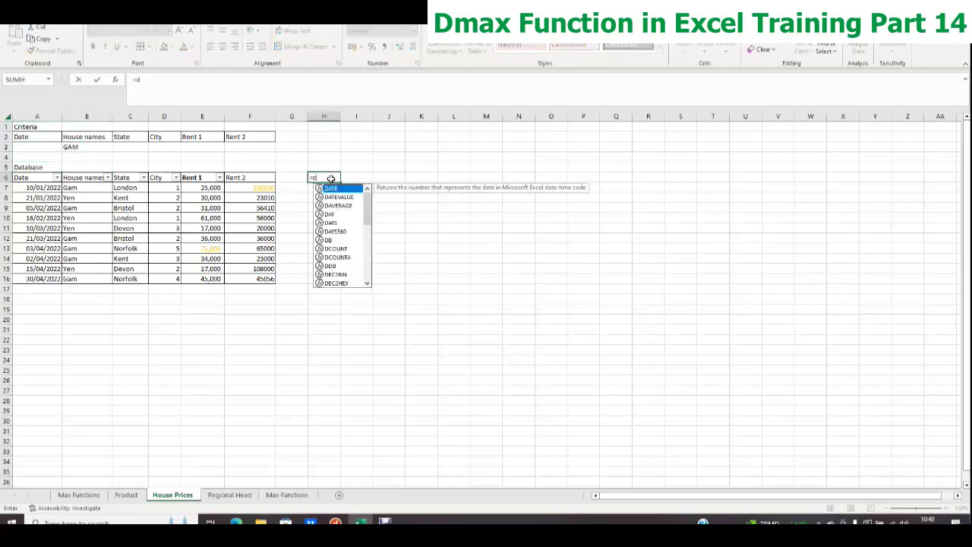
pyautogui.write('max(')
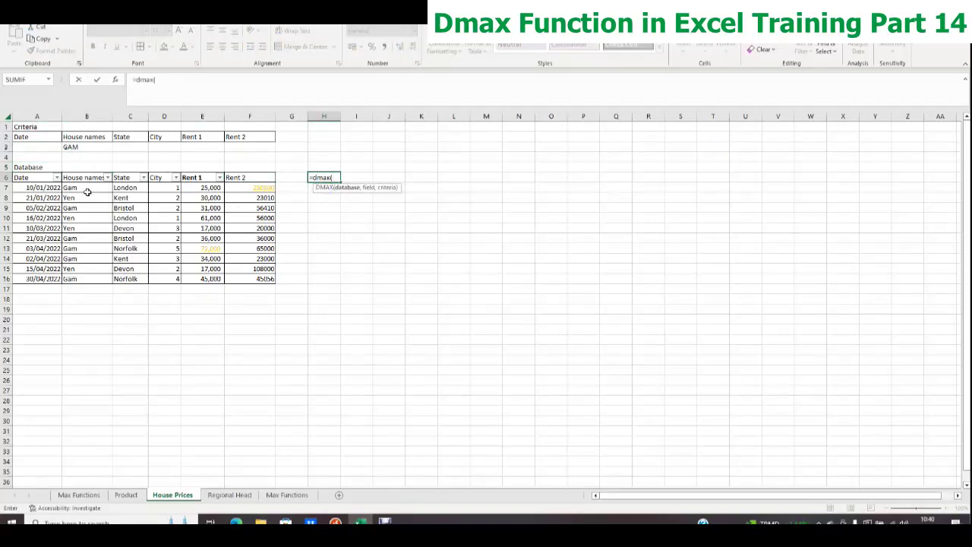
pyautogui.click(29, 177)
pyautogui.moveTo(29, 177); pyautogui.dragTo(247, 279)
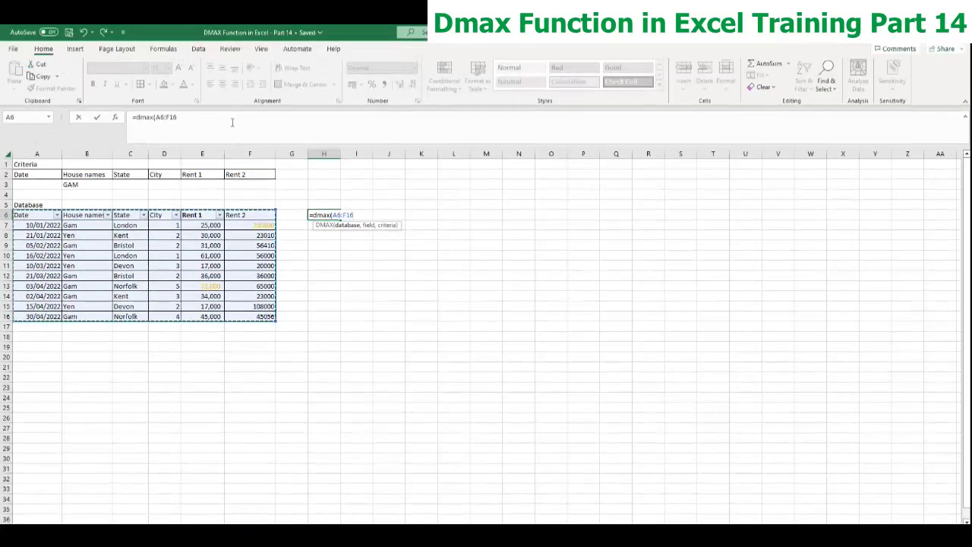
pyautogui.click(233, 122)
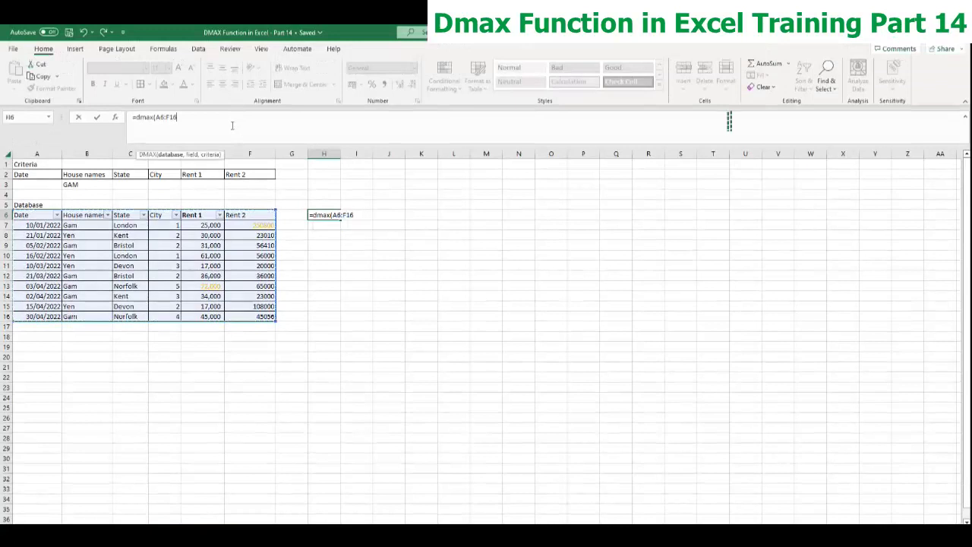
pyautogui.write(',')
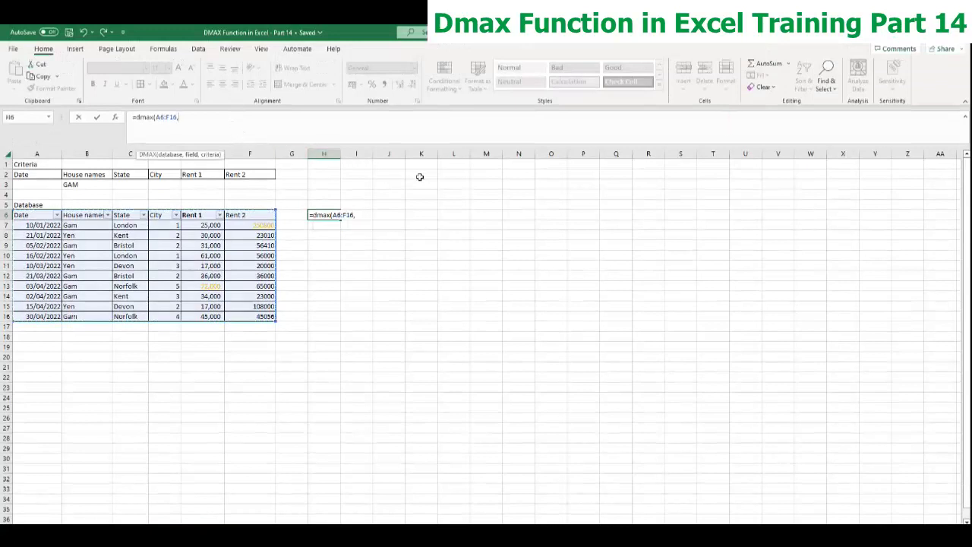
pyautogui.click(200, 216)
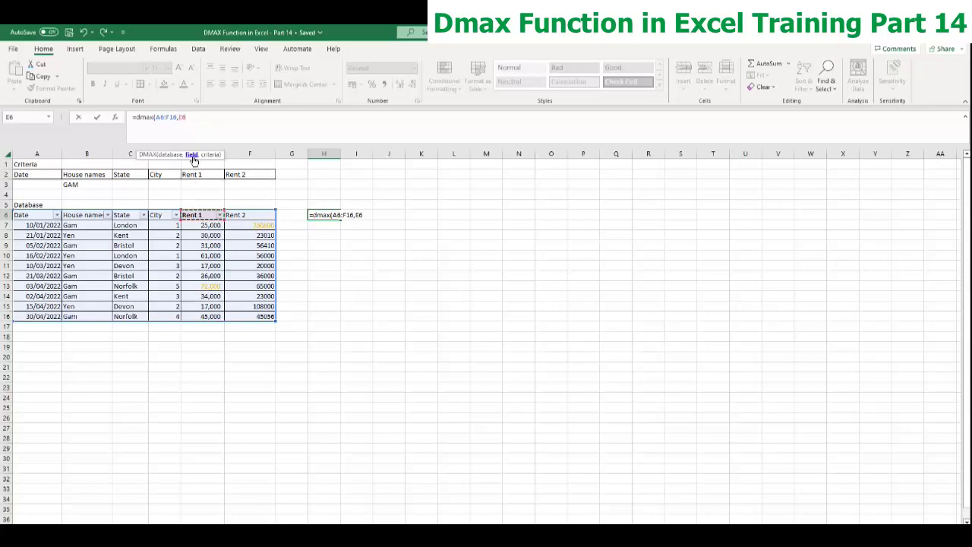
pyautogui.write(',')
pyautogui.click(25, 174)
pyautogui.moveTo(26, 174); pyautogui.dragTo(242, 178)
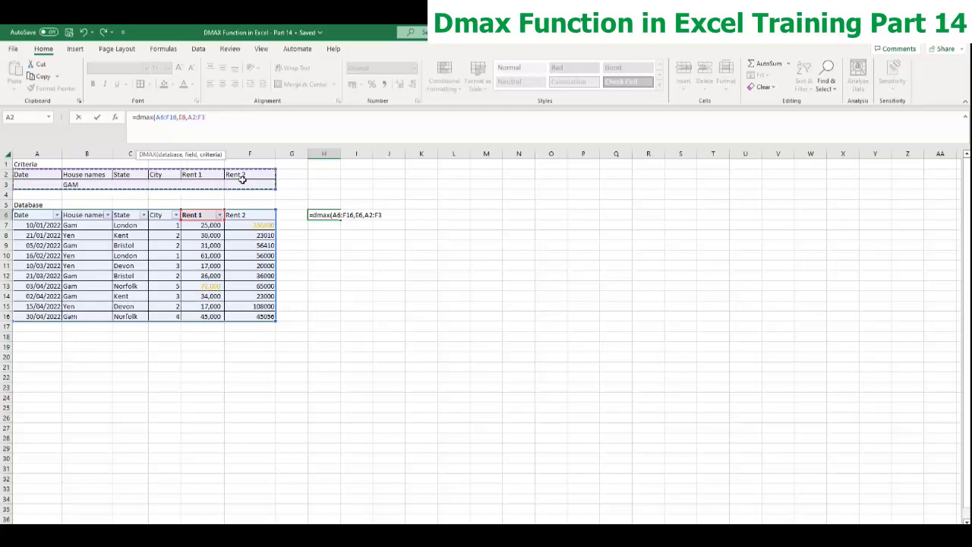
pyautogui.press('Return')
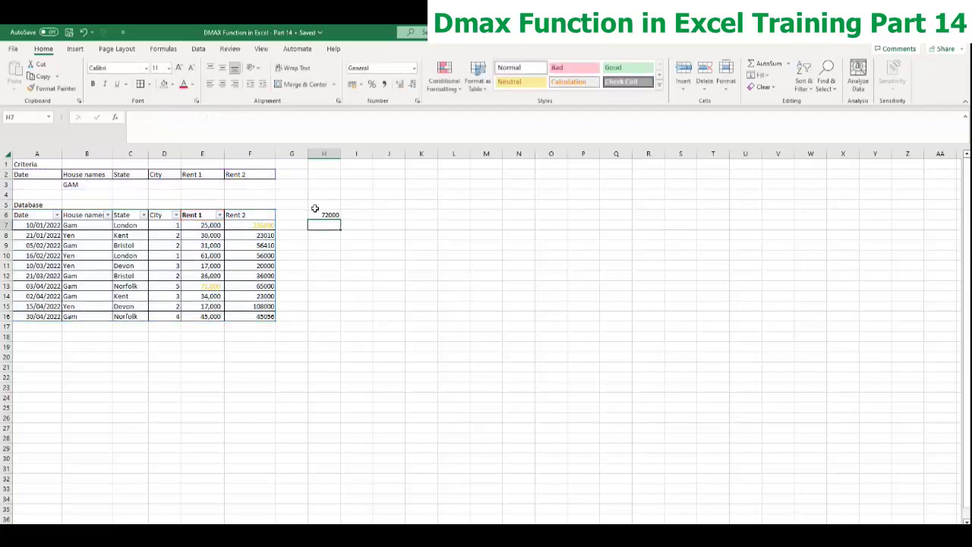
pyautogui.click(337, 216)
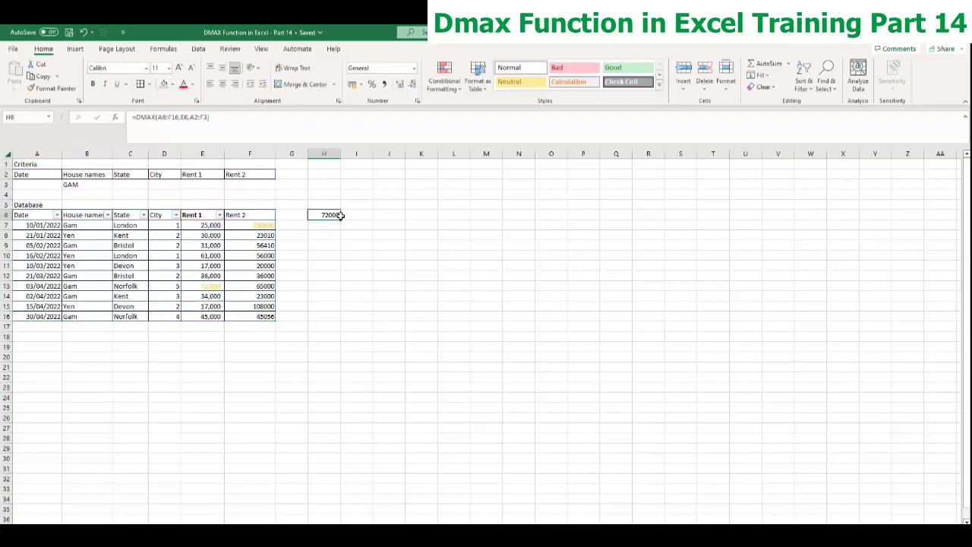
# Link the house-name criterion in B3 to Yen in B8.
pyautogui.click(212, 286)
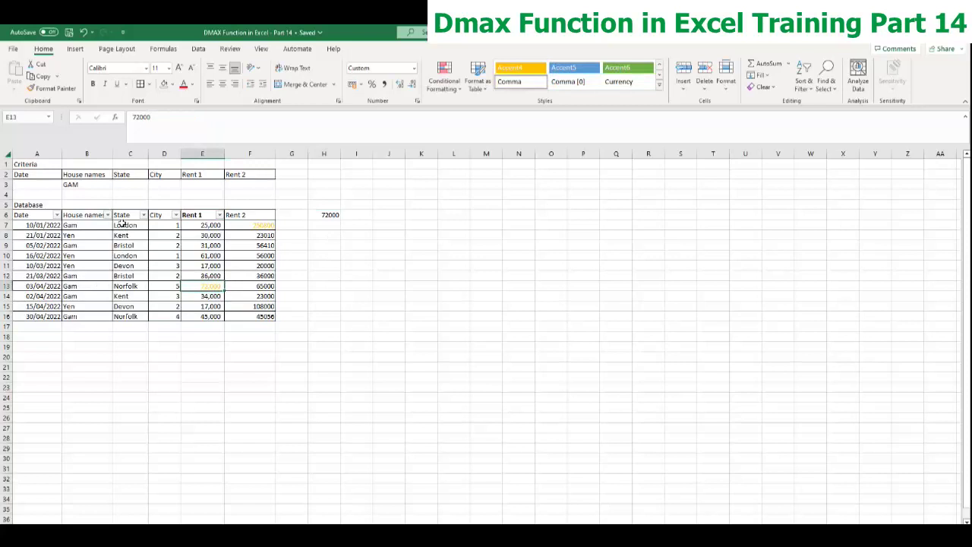
pyautogui.click(94, 183)
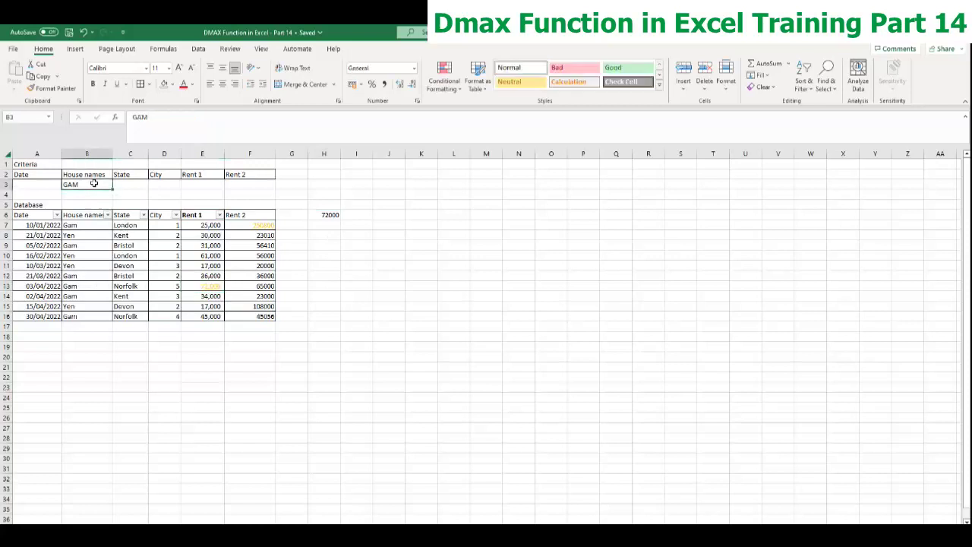
pyautogui.write('=')
pyautogui.press('Down')
pyautogui.press('Down')
pyautogui.press('Down')
pyautogui.press('Down')
pyautogui.press('Down')
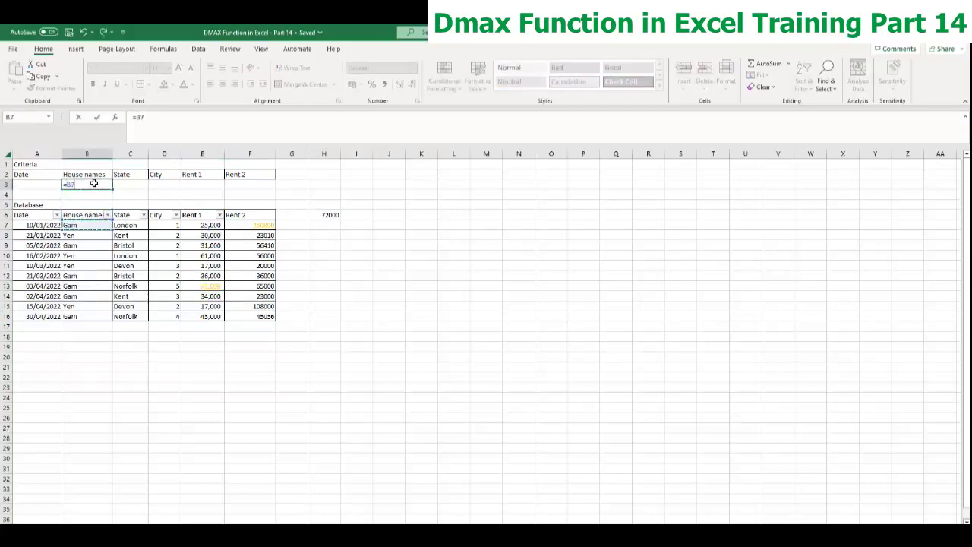
pyautogui.press('Return')
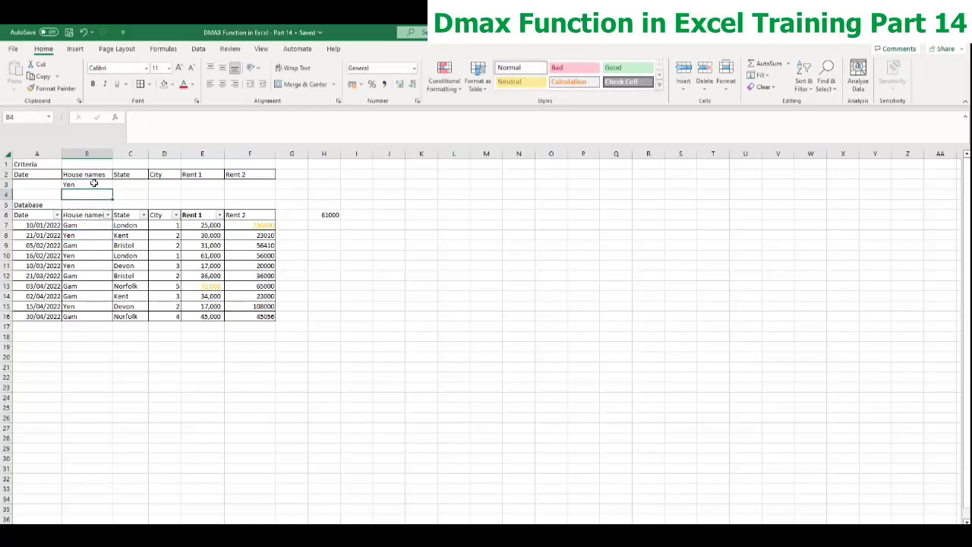
pyautogui.click(334, 214)
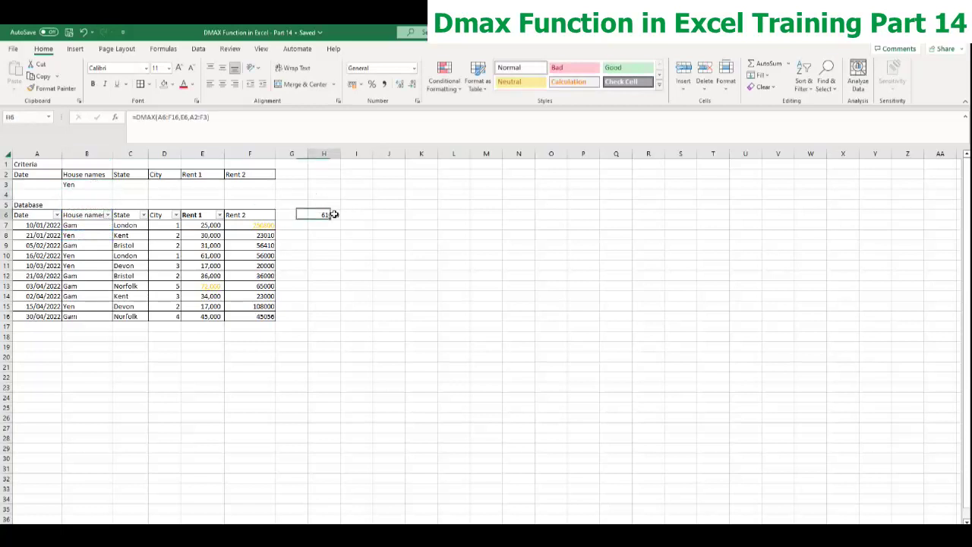
# Link the State criterion C3 to London in C10 and the City criterion D3 to D7.
pyautogui.click(142, 184)
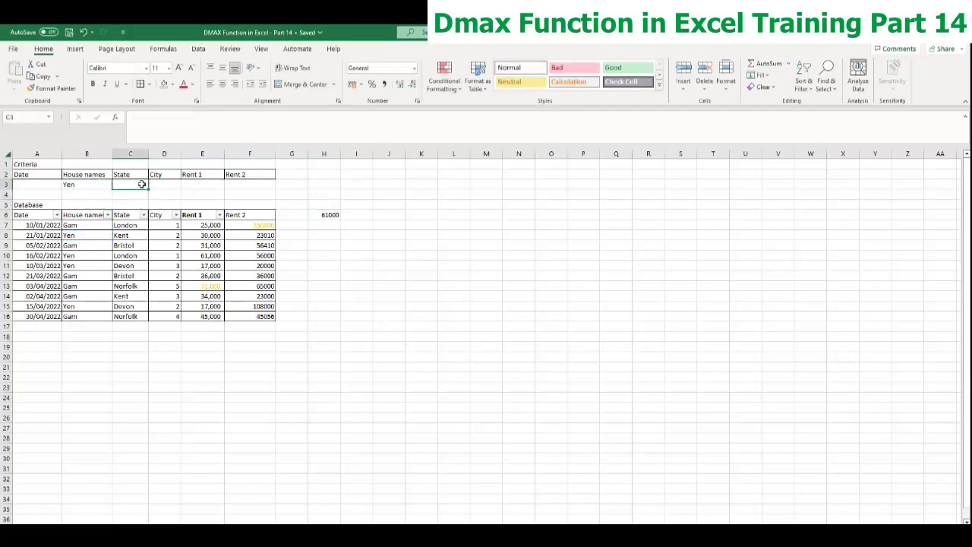
pyautogui.write('=')
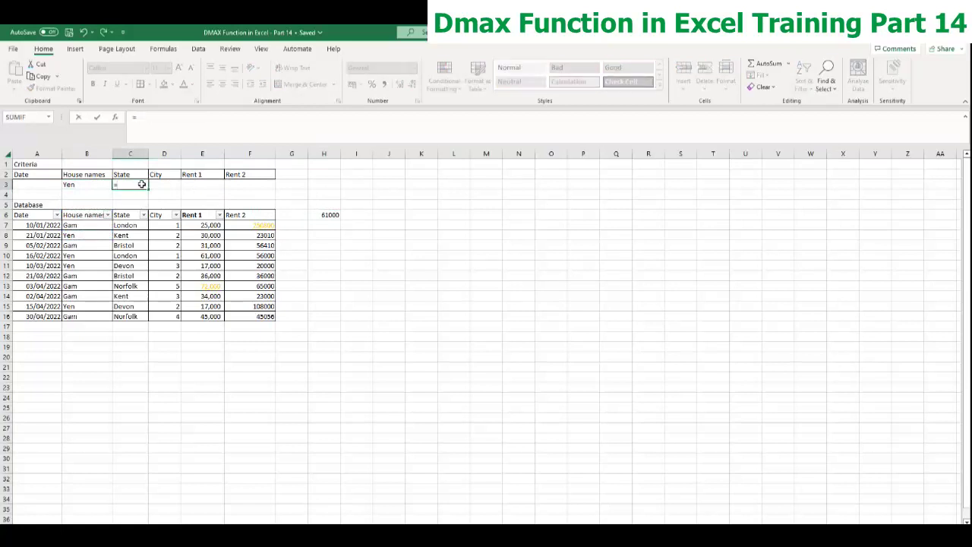
pyautogui.click(139, 255)
pyautogui.press('Return')
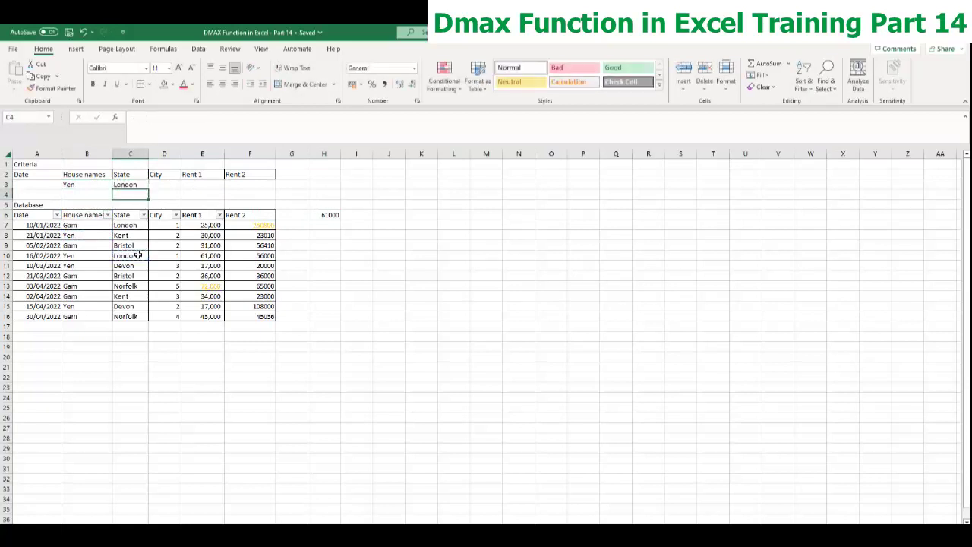
pyautogui.click(335, 216)
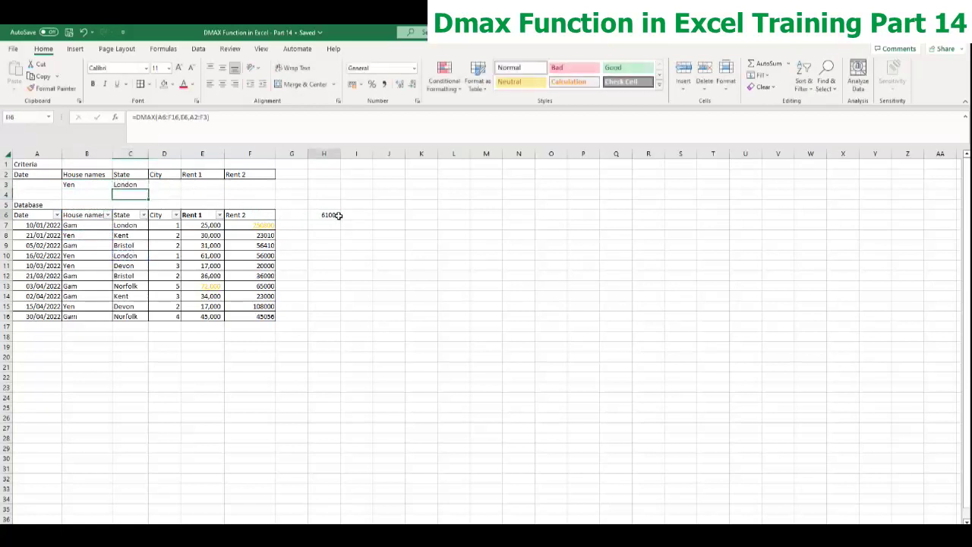
pyautogui.click(174, 184)
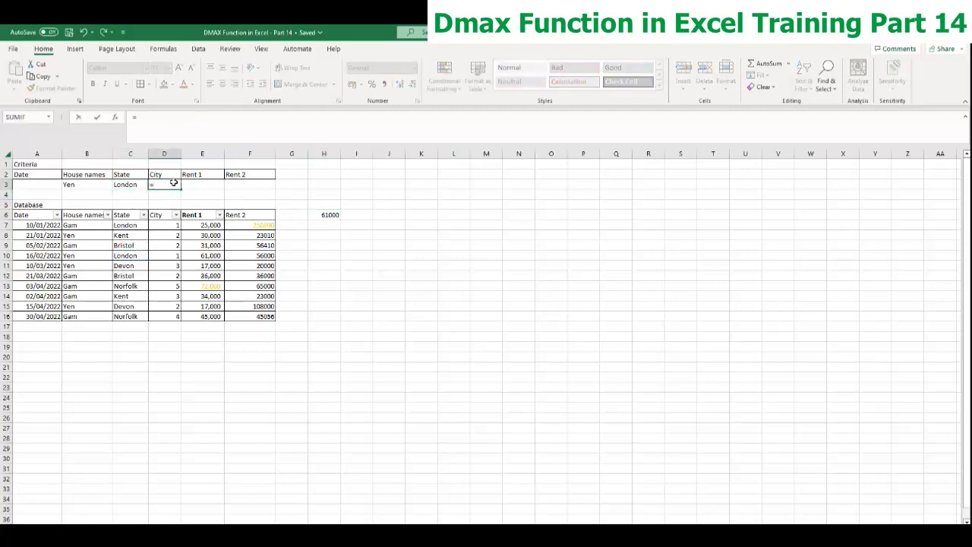
pyautogui.click(180, 226)
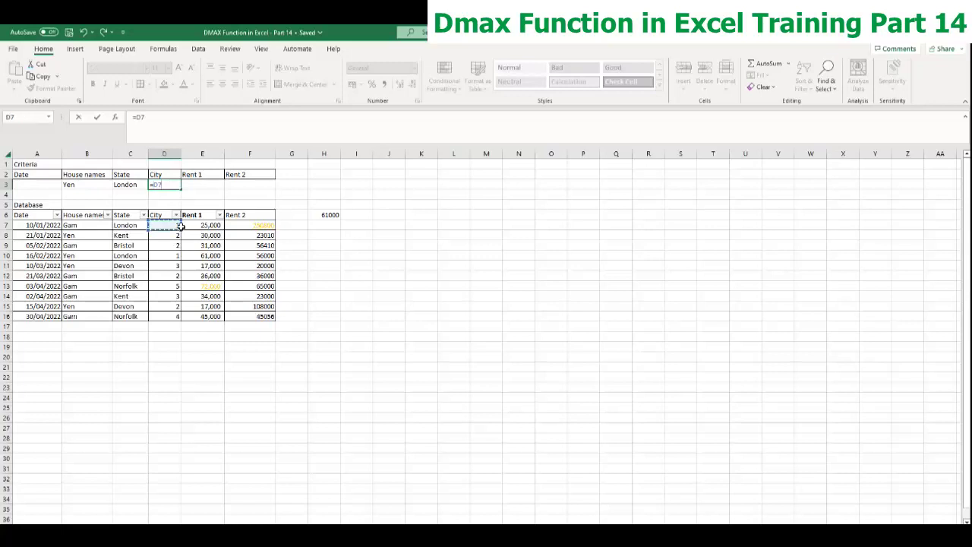
pyautogui.press('Return')
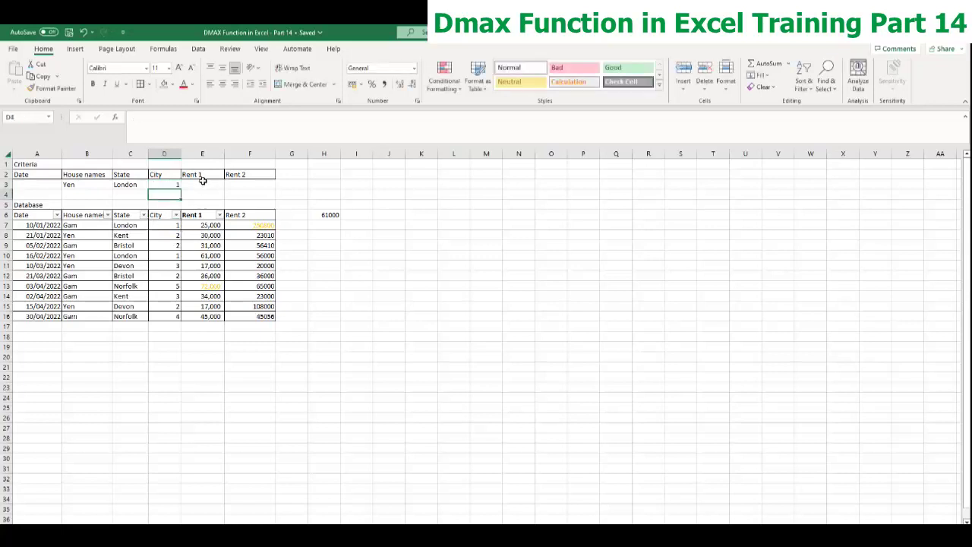
pyautogui.click(203, 183)
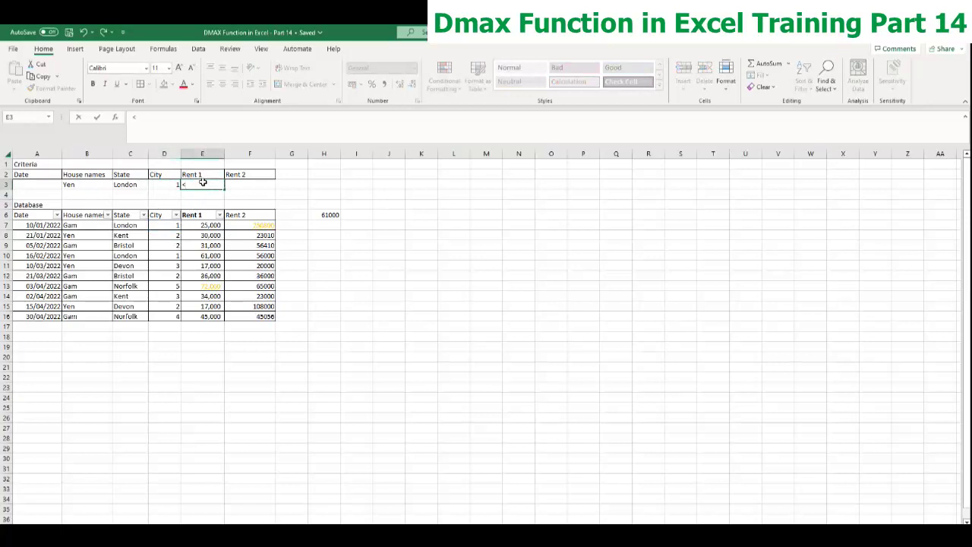
# Set the Rent 1 criterion in E3 to >50000, after first trying <50000.
pyautogui.write('<50000')
pyautogui.press('Return')
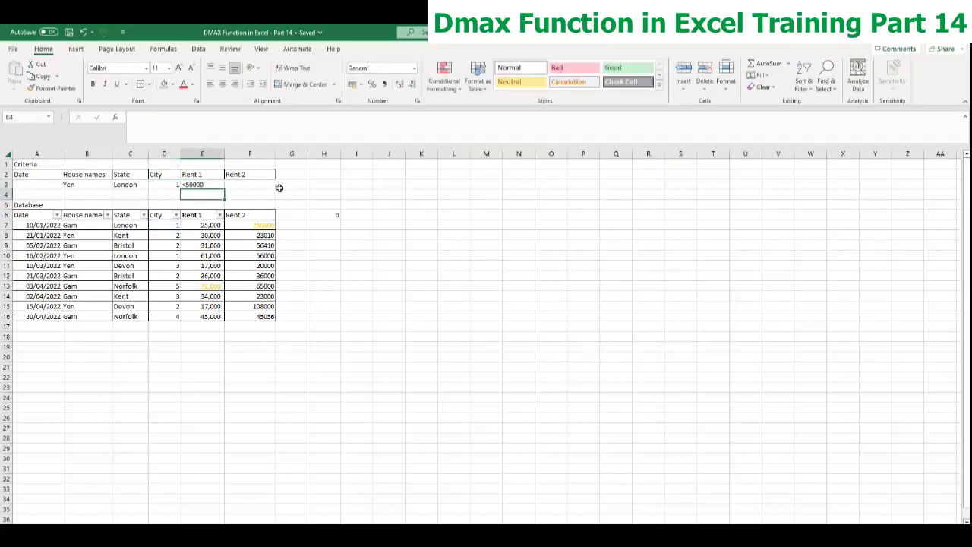
pyautogui.click(329, 215)
pyautogui.click(199, 184)
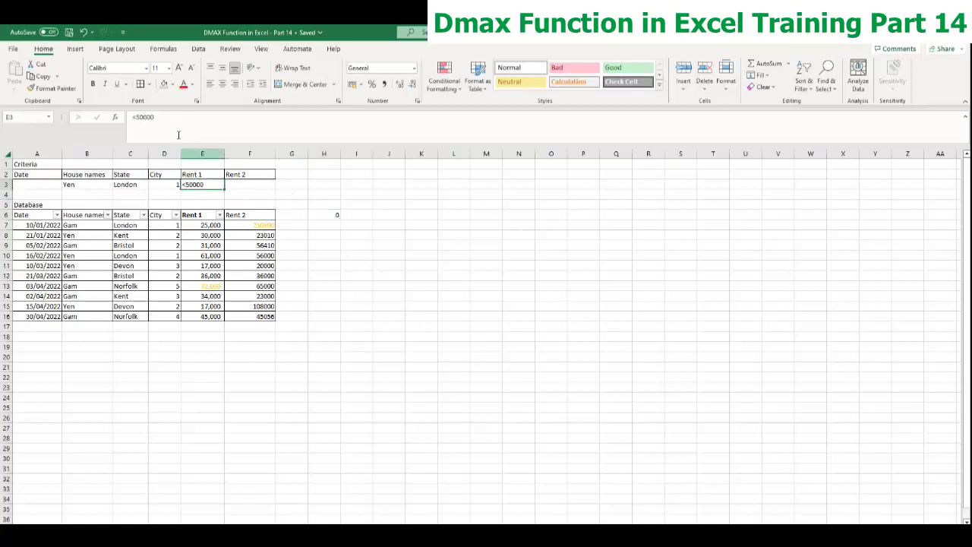
pyautogui.click(139, 117)
pyautogui.press('BackSpace')
pyautogui.write('>')
pyautogui.press('Return')
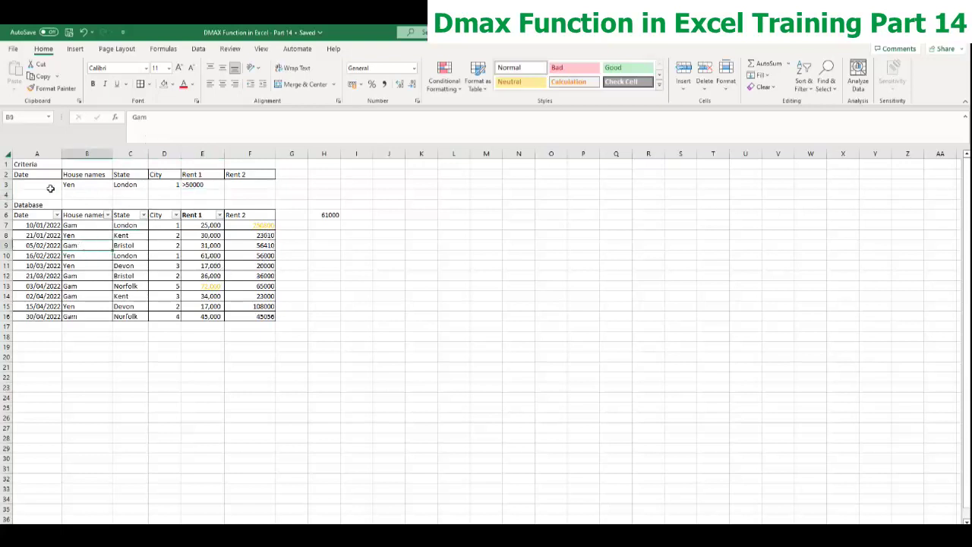
# Link the Date criterion A3 to 15/04/2022 in A15, leaving H6 at 0.
pyautogui.moveTo(38, 184); pyautogui.dragTo(246, 184)
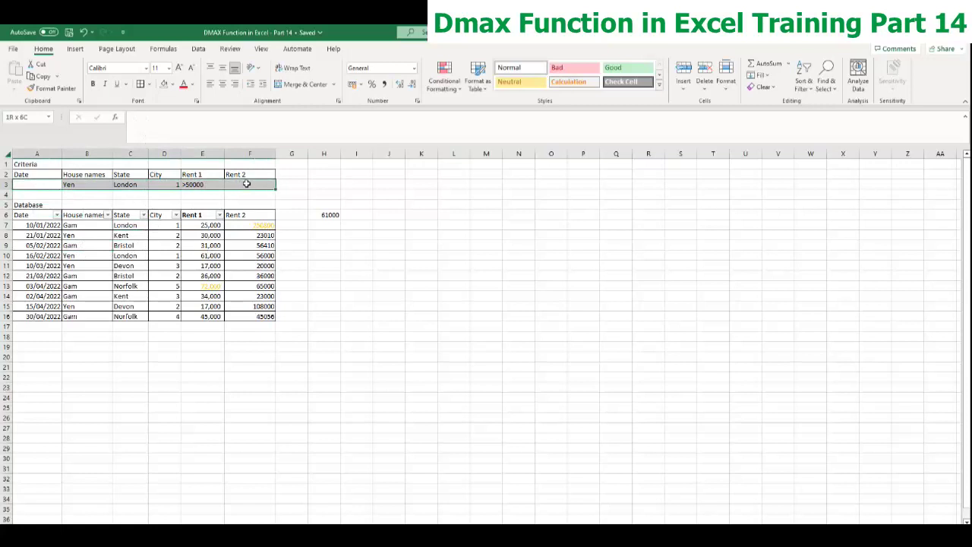
pyautogui.click(42, 185)
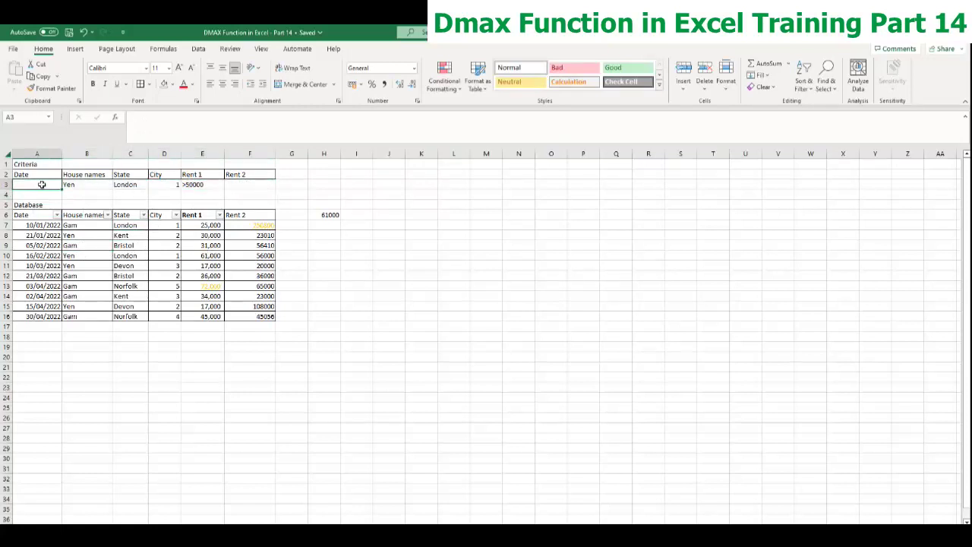
pyautogui.write('=')
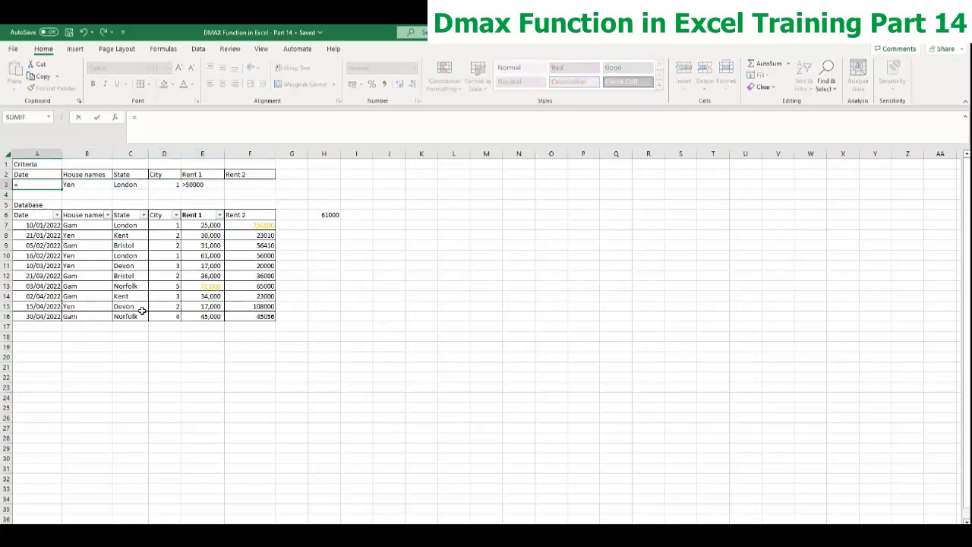
pyautogui.click(48, 306)
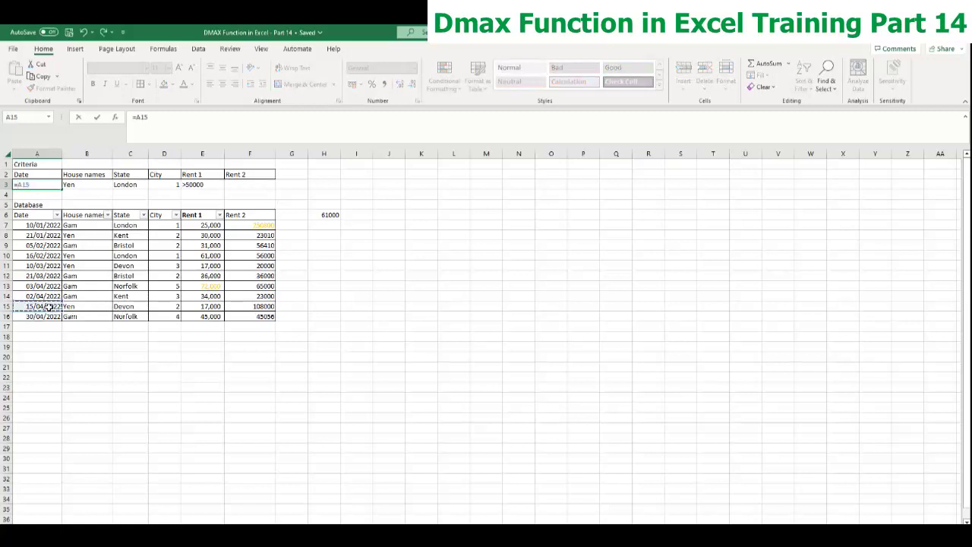
pyautogui.press('Return')
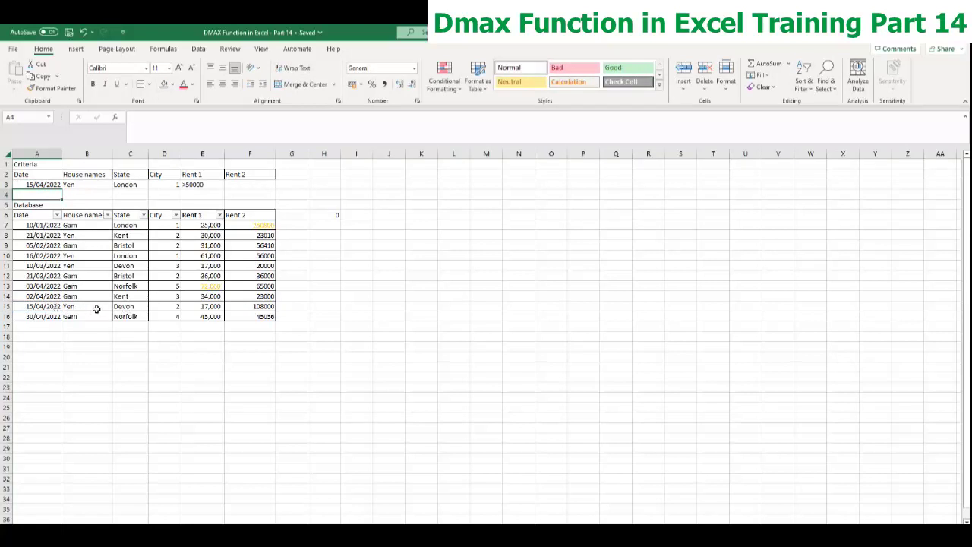
pyautogui.click(97, 309)
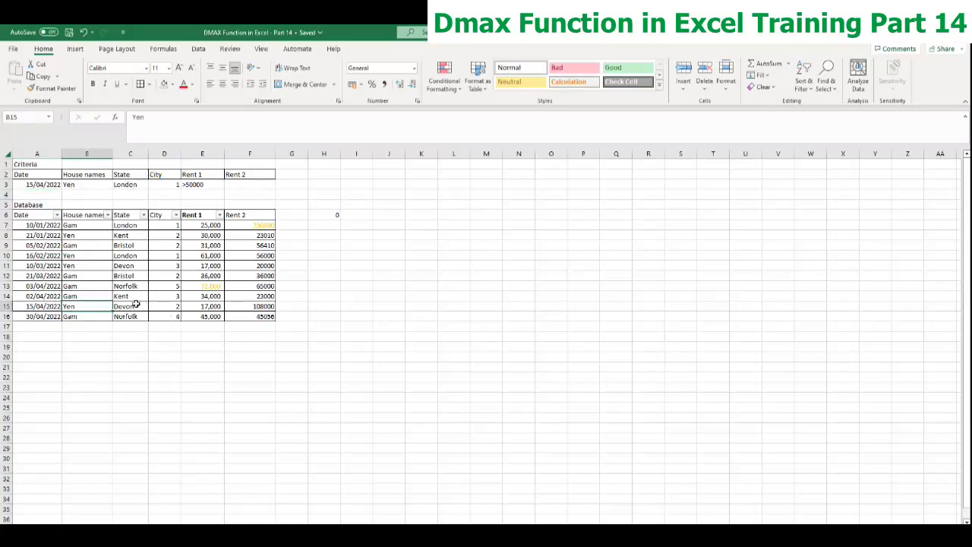
pyautogui.click(136, 306)
pyautogui.moveTo(38, 185); pyautogui.dragTo(87, 185)
pyautogui.click(335, 213)
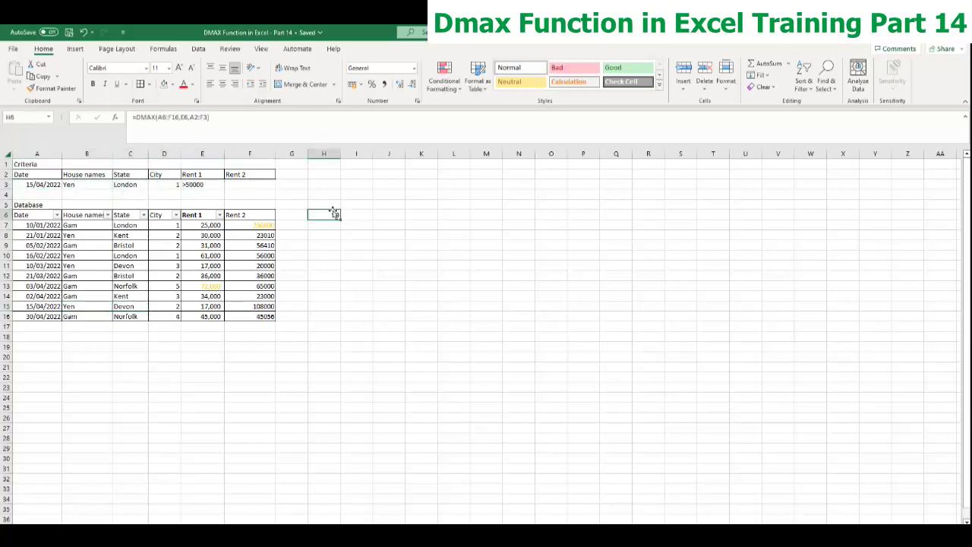